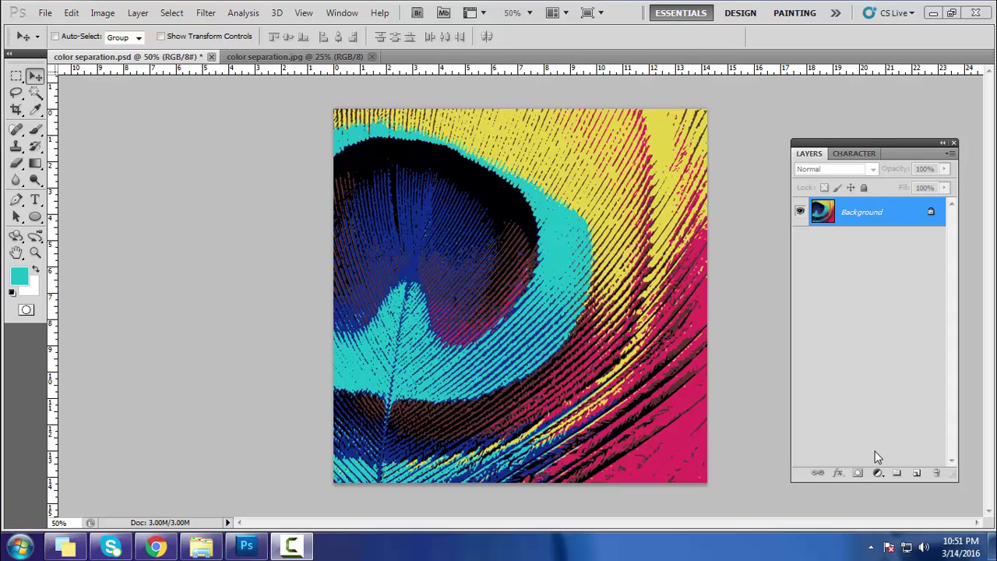
Step: Review the finished separation example's colour layers, then return to the feather document
{"action": "left_click", "coordinate": [324, 56]}
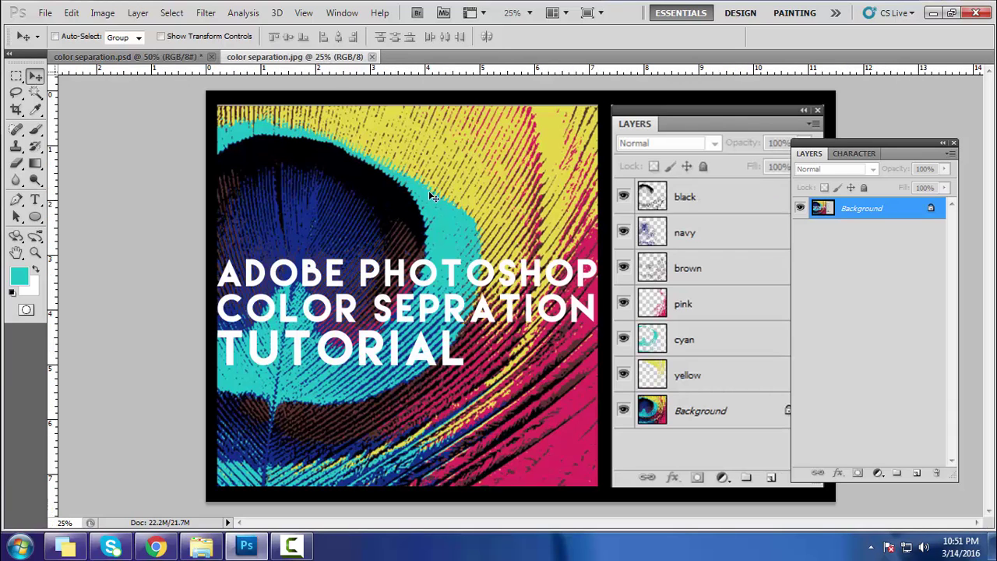
{"action": "left_click_drag", "start_coordinate": [885, 142], "coordinate": [940, 149]}
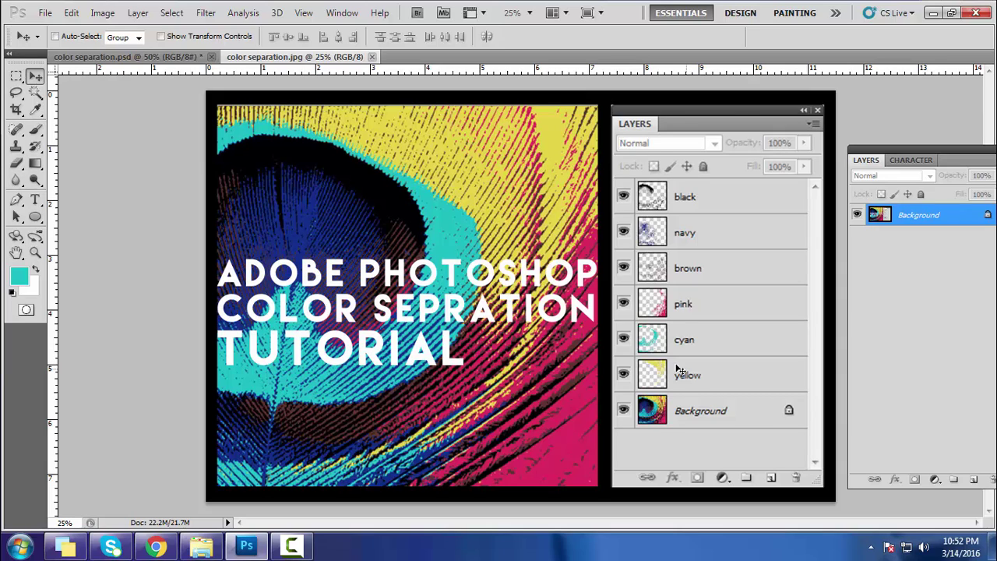
{"action": "left_click", "coordinate": [185, 57]}
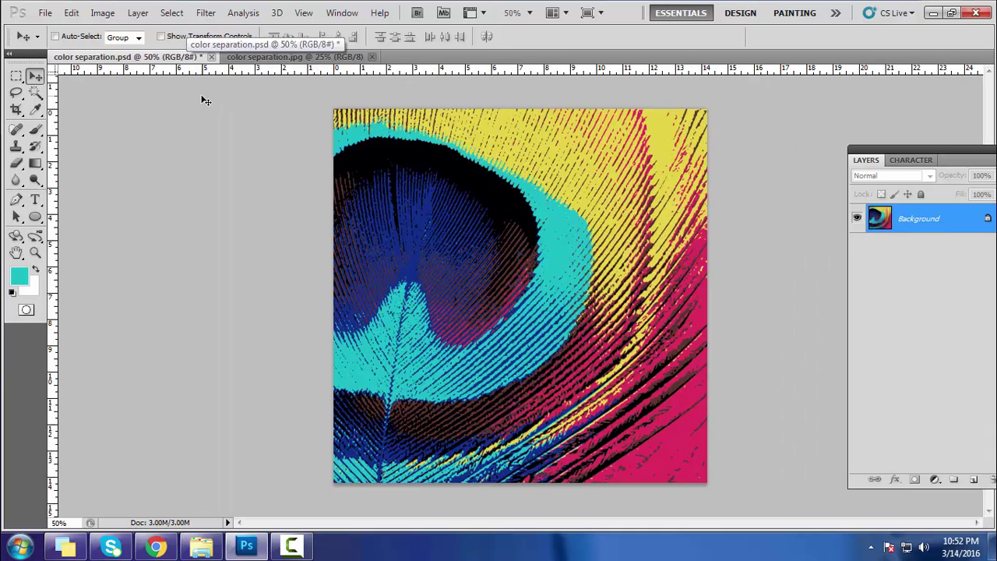
Step: Convert color separation.psd to Indexed Color with a Custom six-colour palette
{"action": "left_click", "coordinate": [110, 19]}
{"action": "mouse_move", "coordinate": [115, 30]}
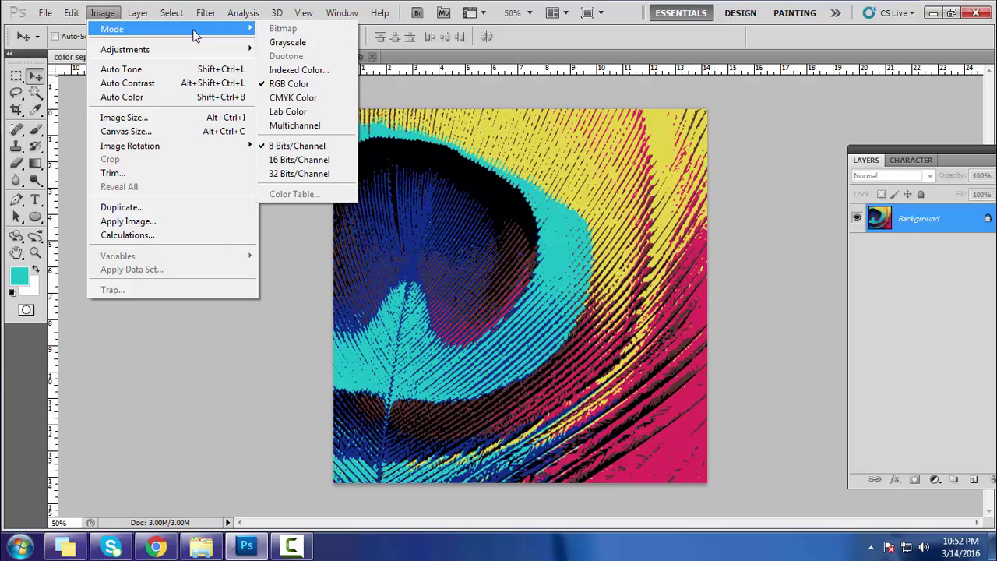
{"action": "left_click", "coordinate": [283, 71]}
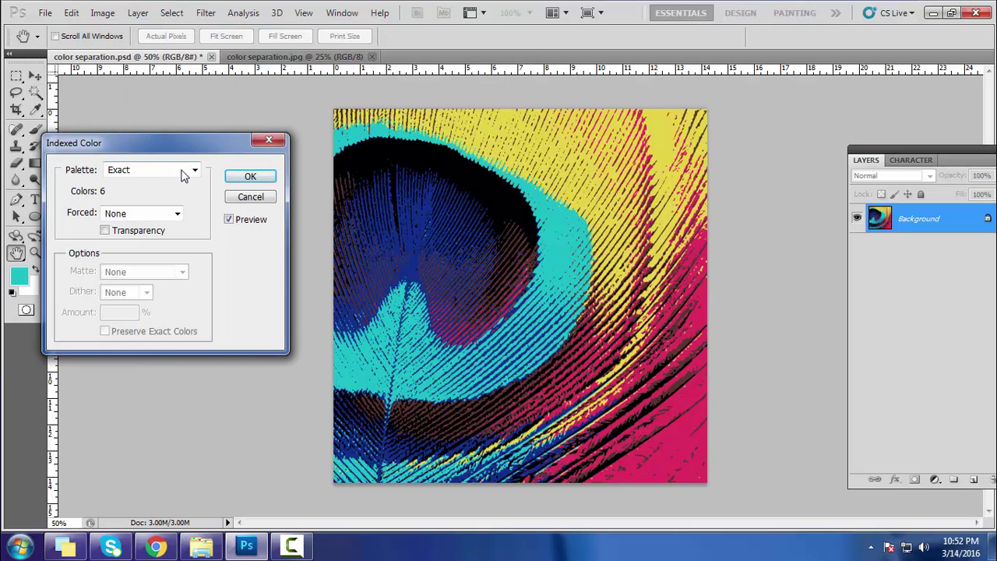
{"action": "left_click", "coordinate": [193, 171]}
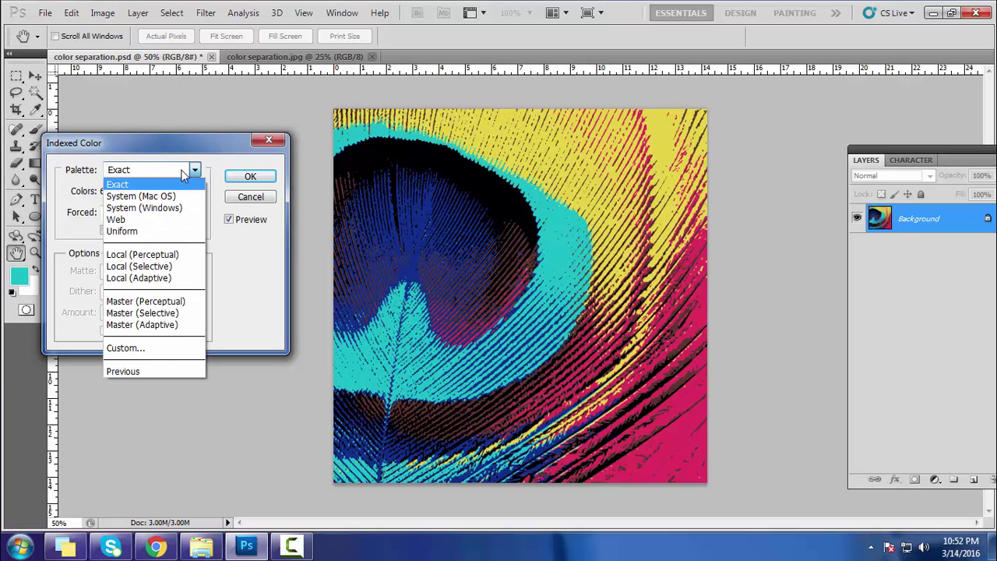
{"action": "left_click", "coordinate": [156, 353]}
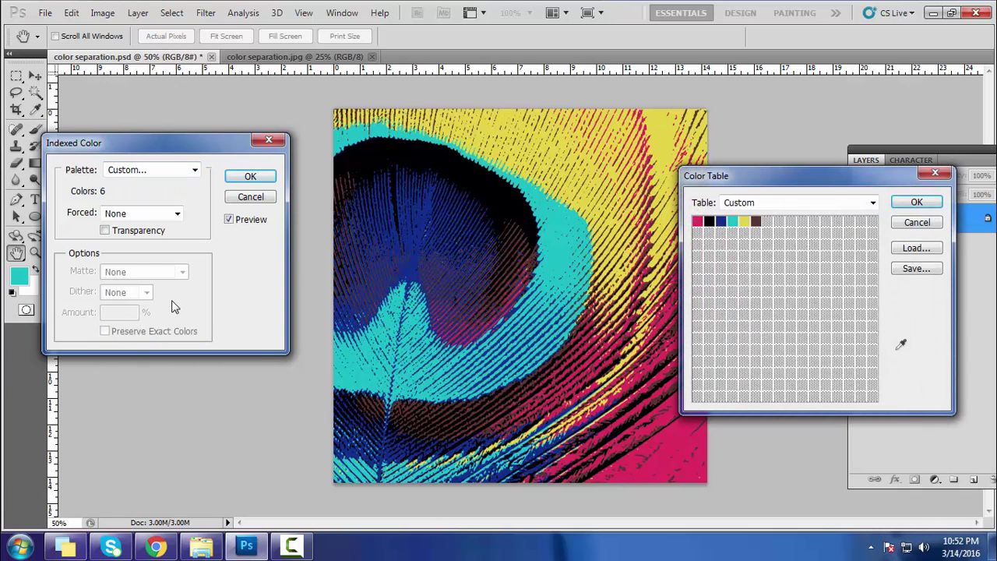
{"action": "left_click_drag", "start_coordinate": [795, 180], "coordinate": [603, 175]}
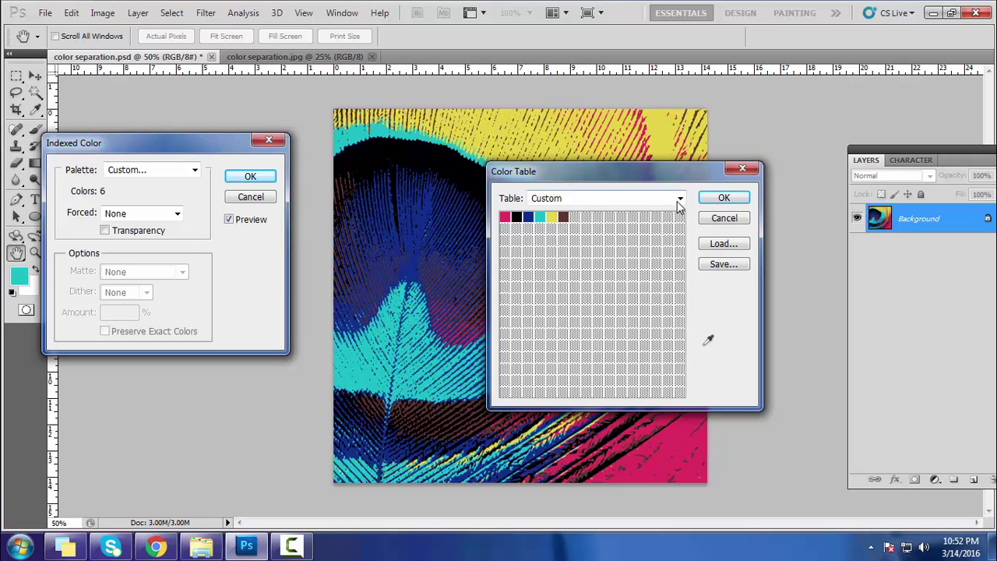
{"action": "left_click", "coordinate": [724, 198]}
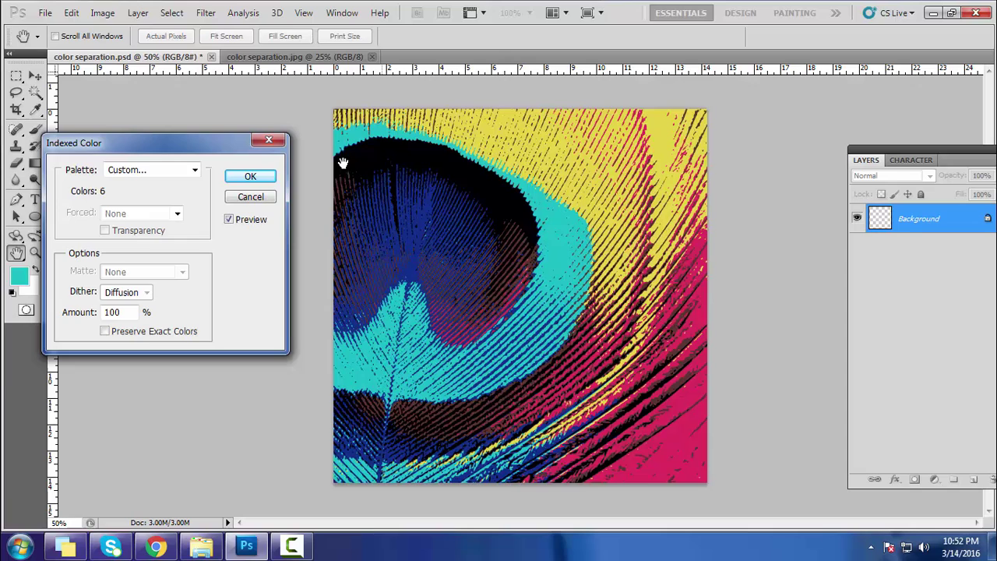
{"action": "left_click", "coordinate": [254, 176]}
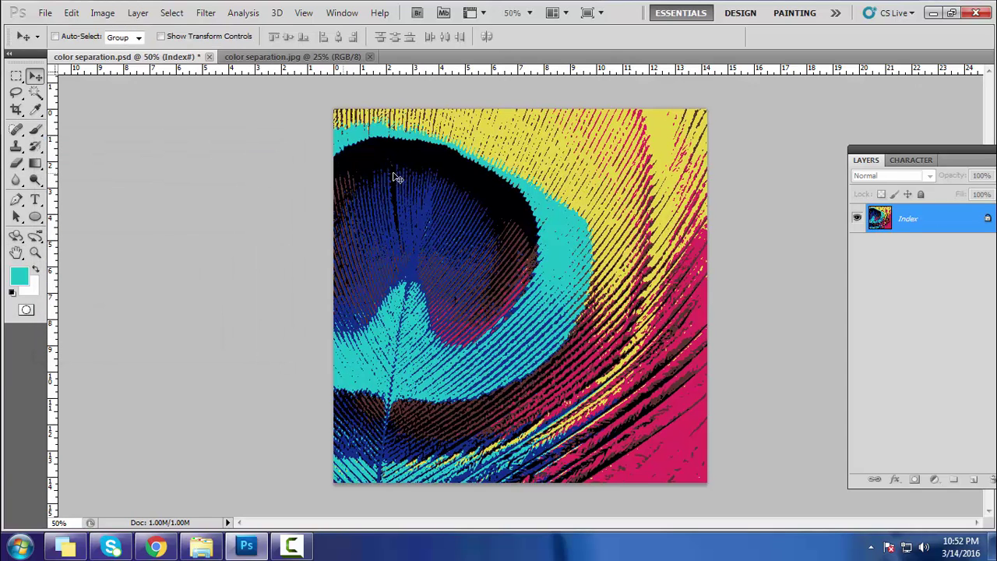
Step: Switch color separation.psd from Indexed Color back to RGB Color mode
{"action": "left_click", "coordinate": [107, 14]}
{"action": "mouse_move", "coordinate": [185, 30]}
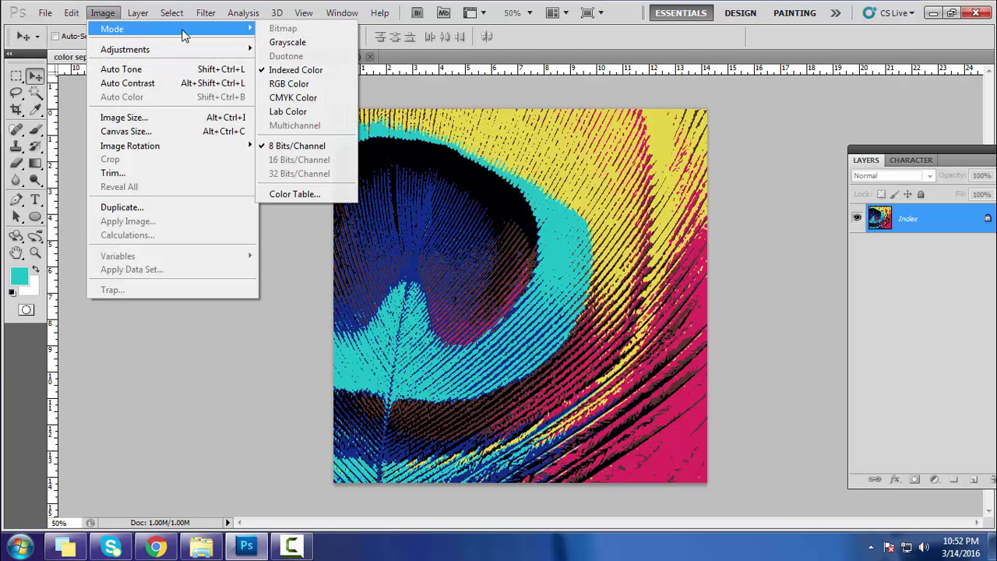
{"action": "left_click", "coordinate": [293, 82]}
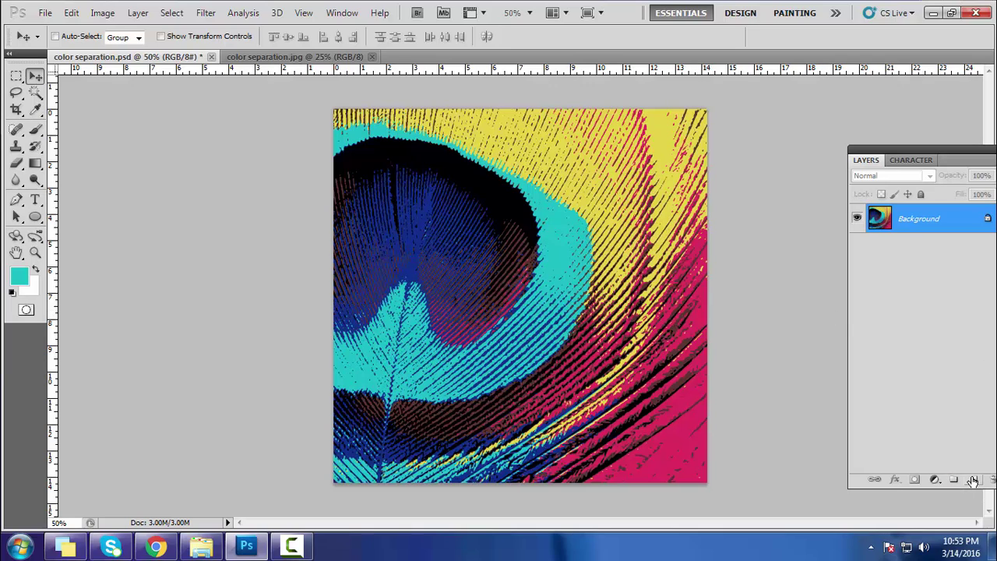
Step: Create a new empty layer named Layer 1 above the Background
{"action": "left_click_drag", "start_coordinate": [958, 149], "coordinate": [893, 150]}
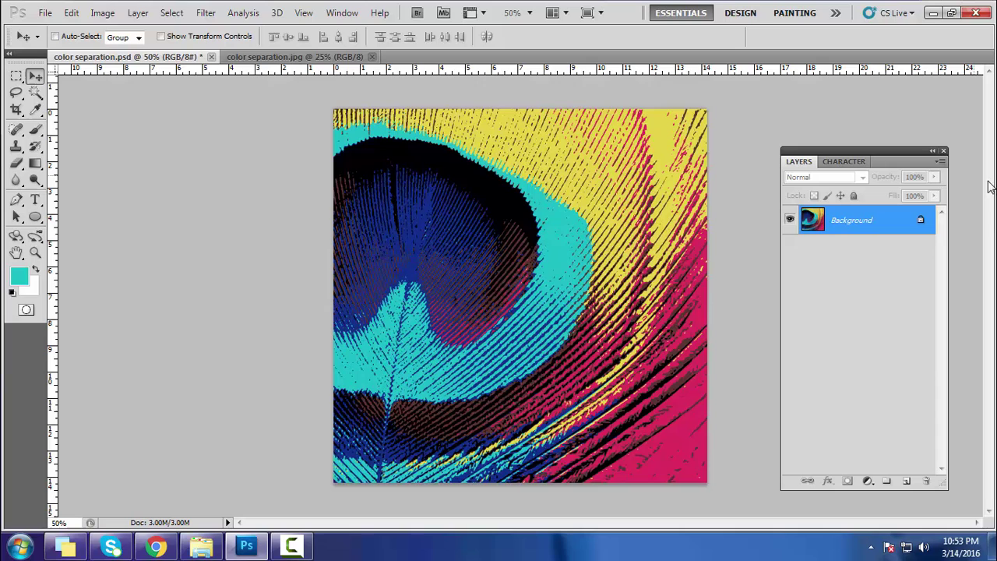
{"action": "left_click", "coordinate": [138, 13]}
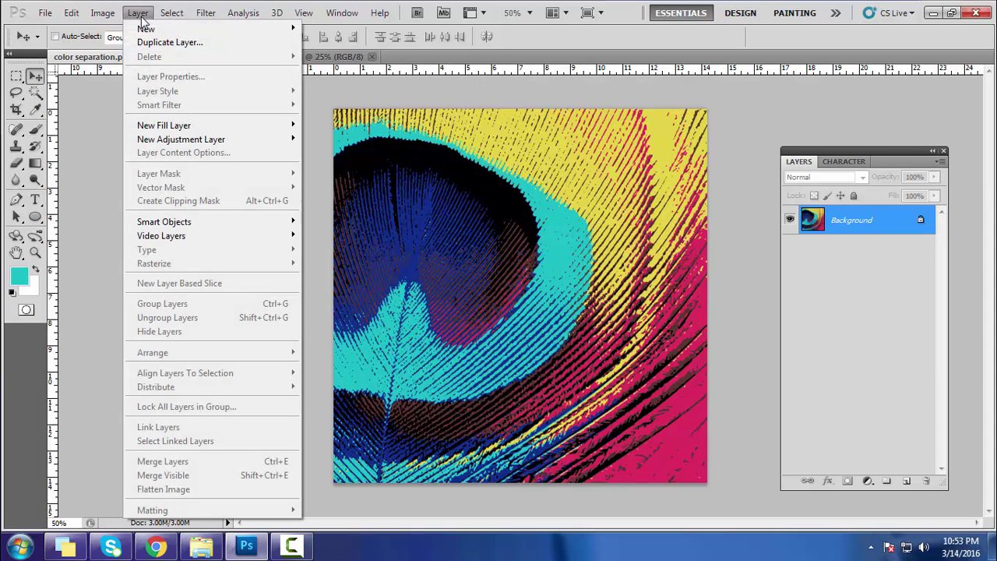
{"action": "mouse_move", "coordinate": [148, 29]}
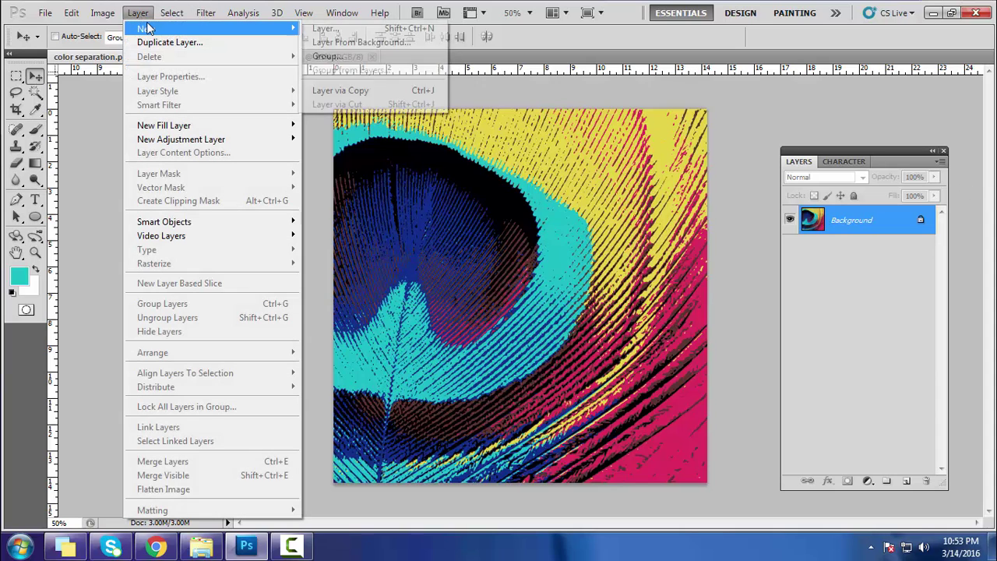
{"action": "left_click", "coordinate": [326, 29]}
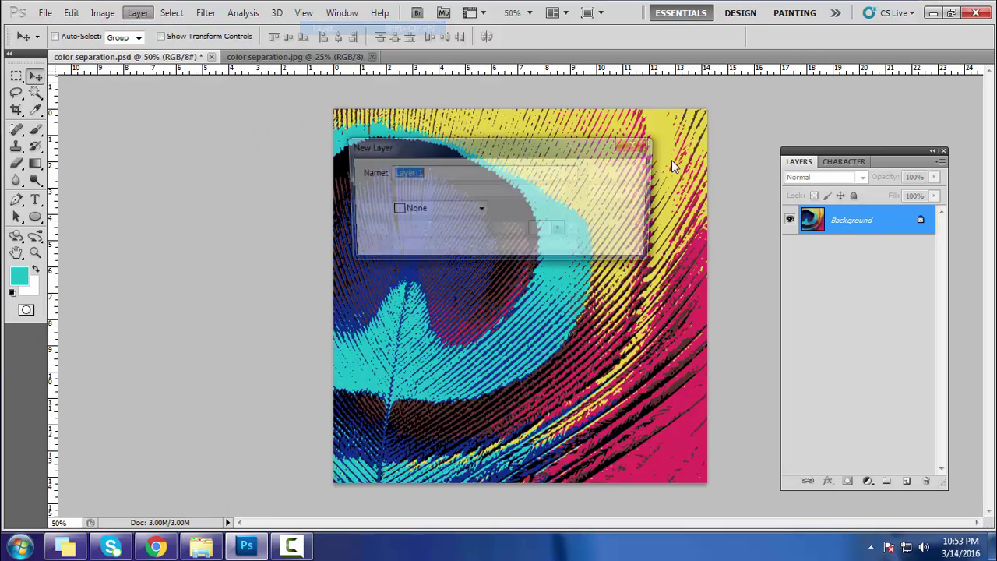
{"action": "left_click", "coordinate": [612, 173]}
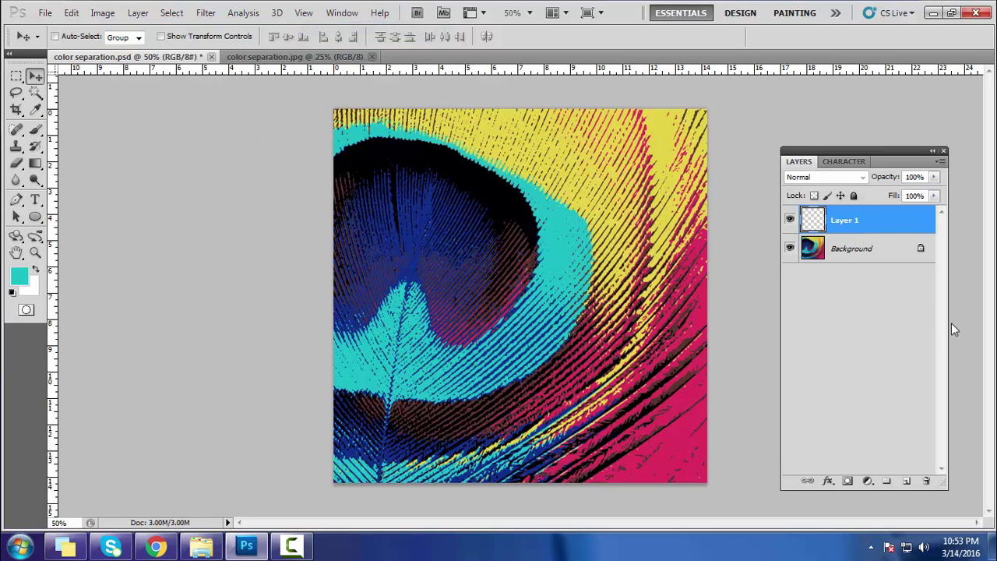
Step: Add more empty layers up to Layer 6 and select Layer 1
{"action": "left_click", "coordinate": [908, 481]}
{"action": "left_click", "coordinate": [909, 481]}
{"action": "left_click", "coordinate": [909, 481]}
{"action": "left_click", "coordinate": [909, 481]}
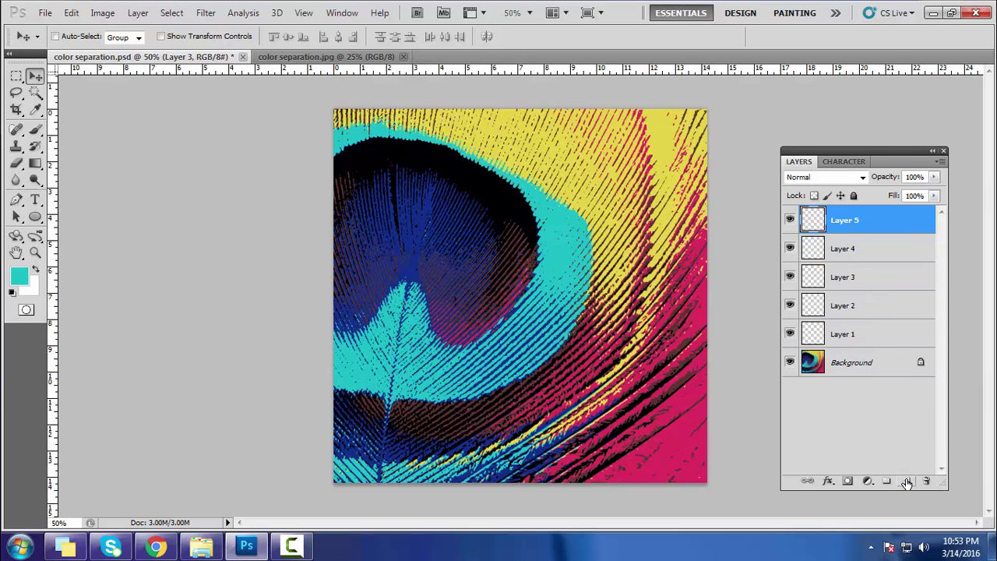
{"action": "left_click", "coordinate": [909, 482]}
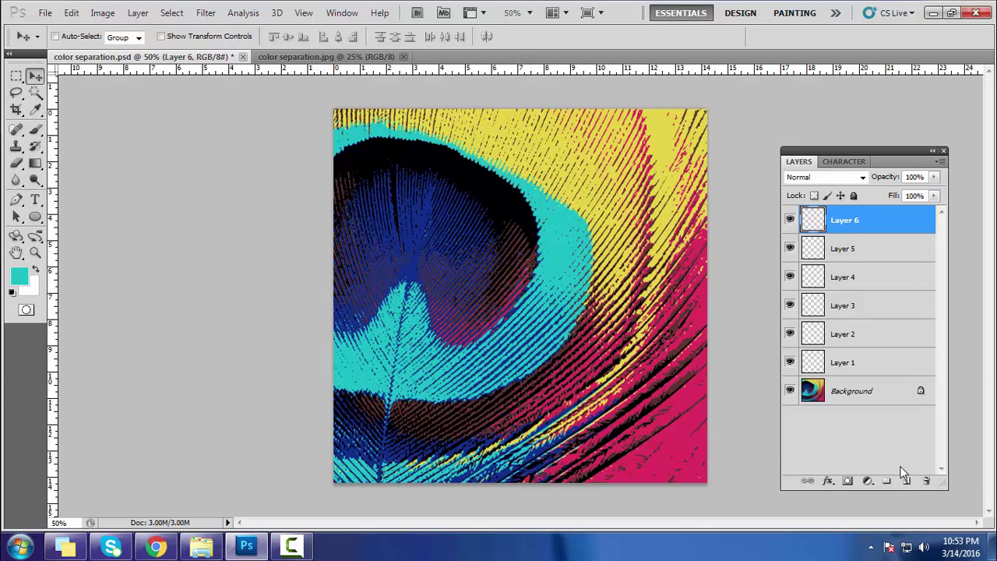
{"action": "left_click", "coordinate": [890, 365]}
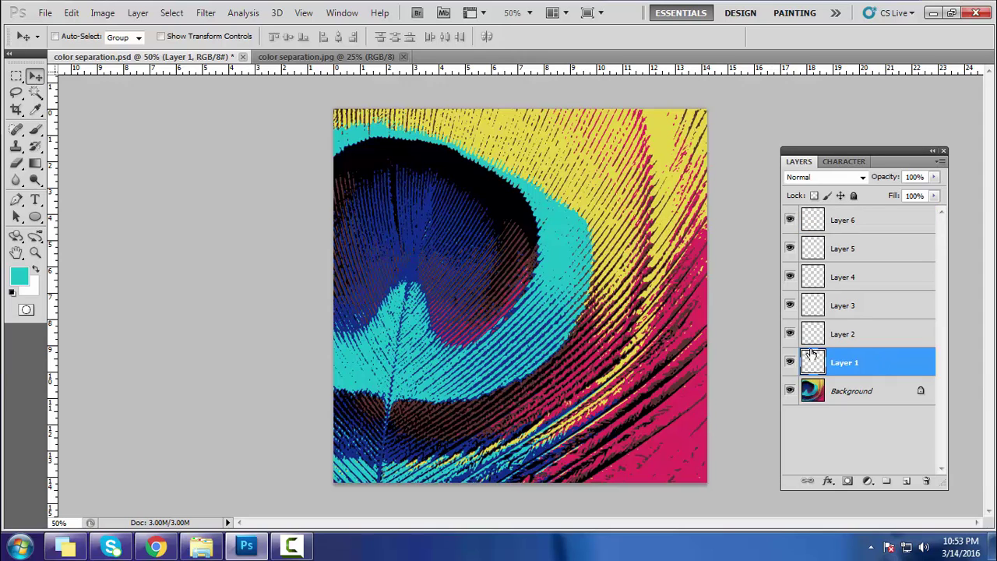
Step: Color Range-select the feather's yellow, fill it on Layer 1, and rename the layer 'yellow'
{"action": "left_click", "coordinate": [167, 17]}
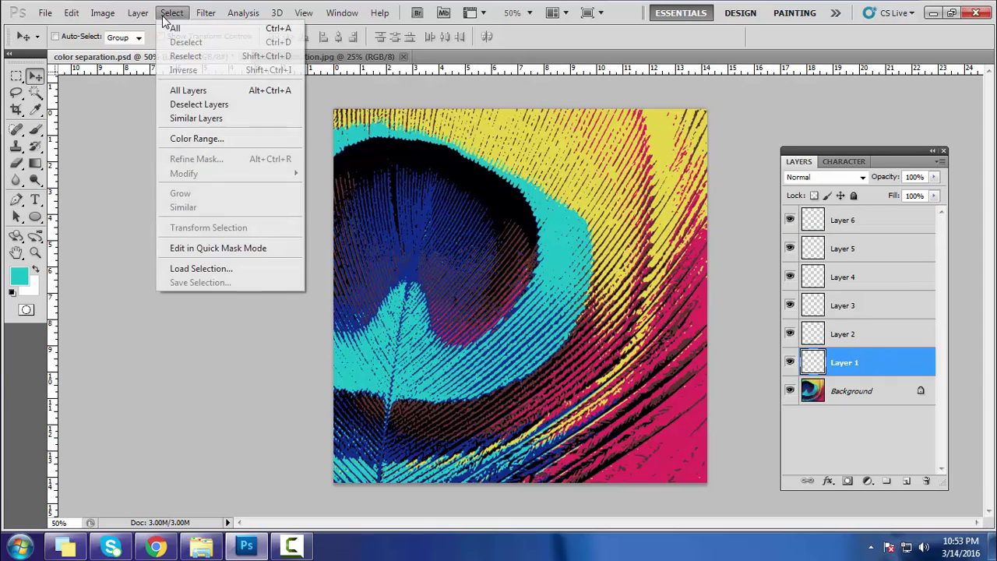
{"action": "left_click", "coordinate": [197, 139]}
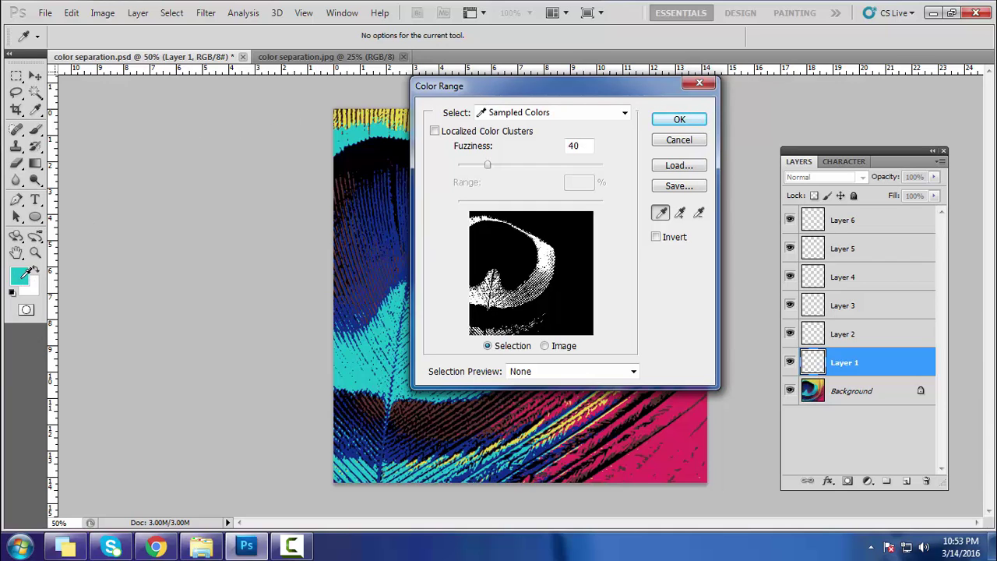
{"action": "left_click_drag", "start_coordinate": [517, 91], "coordinate": [640, 129]}
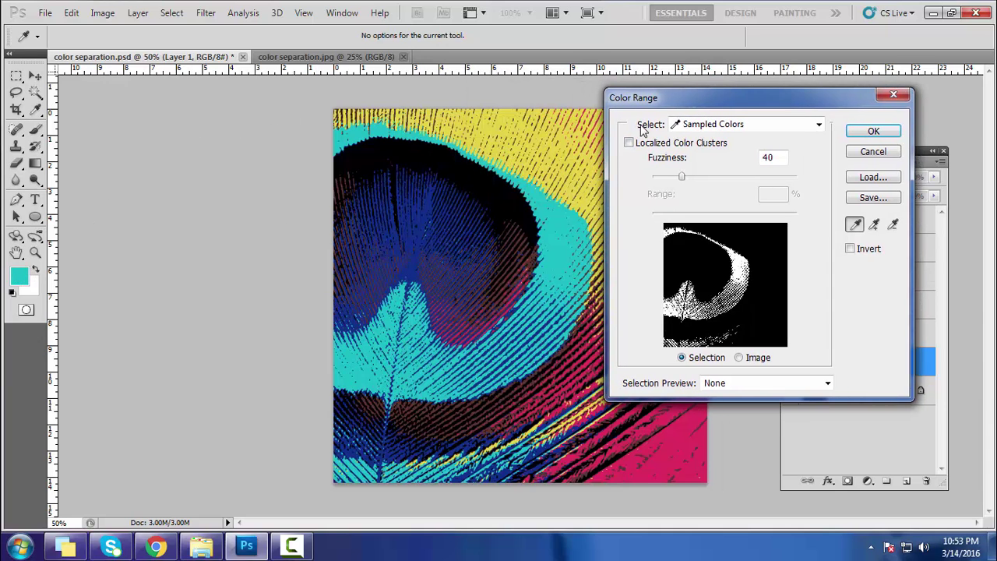
{"action": "left_click", "coordinate": [546, 135]}
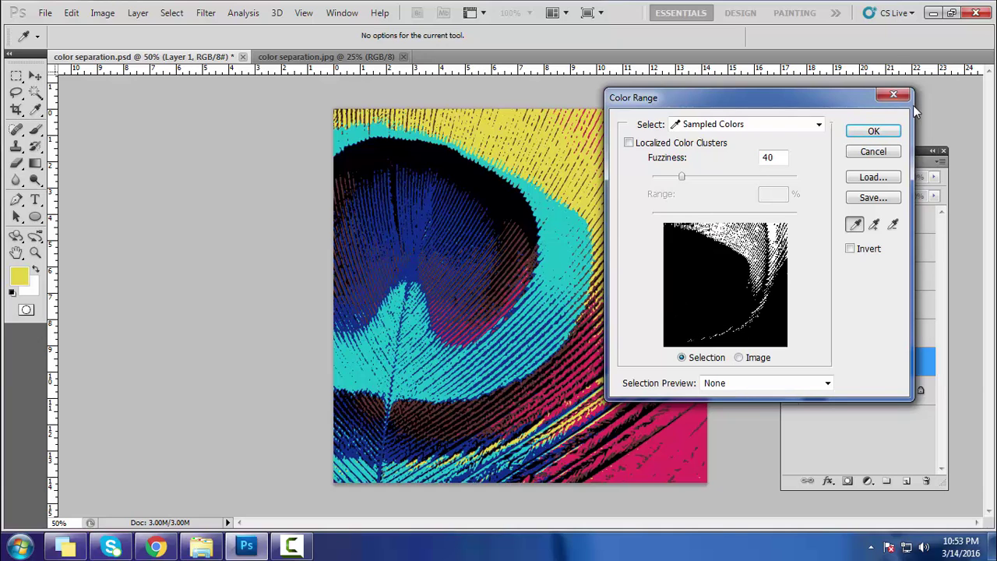
{"action": "left_click", "coordinate": [875, 132]}
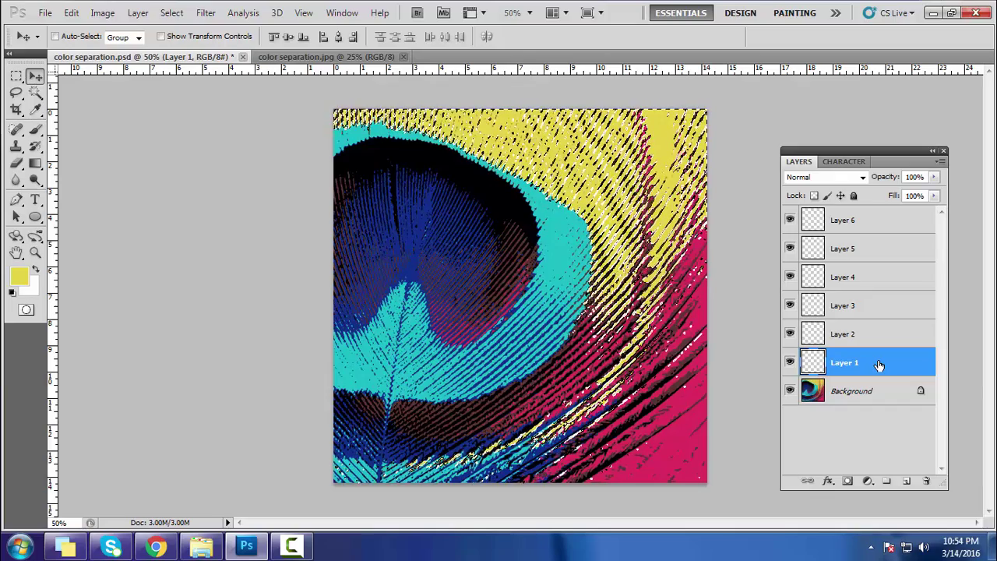
{"action": "key", "text": "alt+BackSpace"}
{"action": "double_click", "coordinate": [848, 362]}
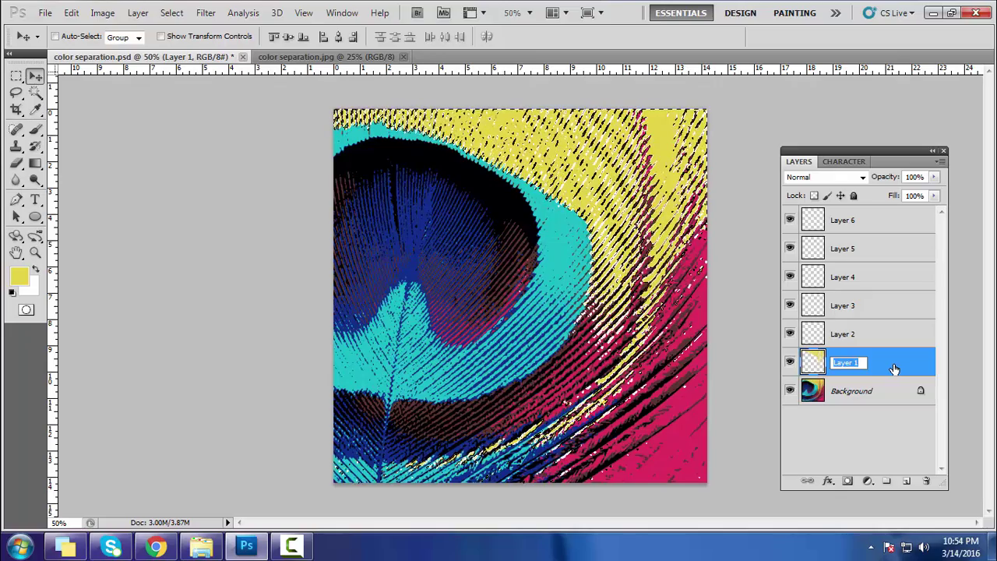
{"action": "type", "text": "yellow"}
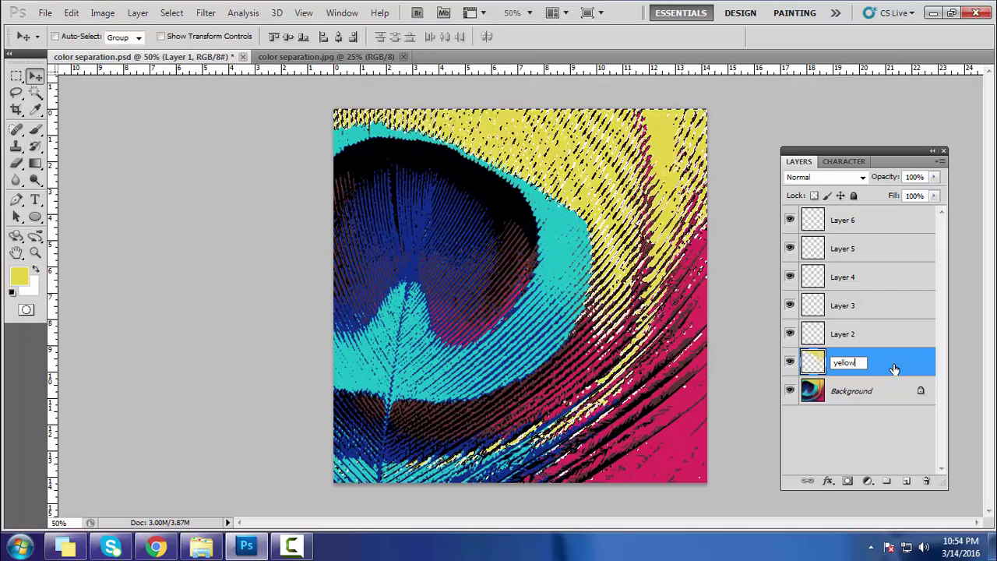
Step: Commit the yellow name, hide the Background, and rename Layer 2 to 'cyan'
{"action": "left_click", "coordinate": [897, 343]}
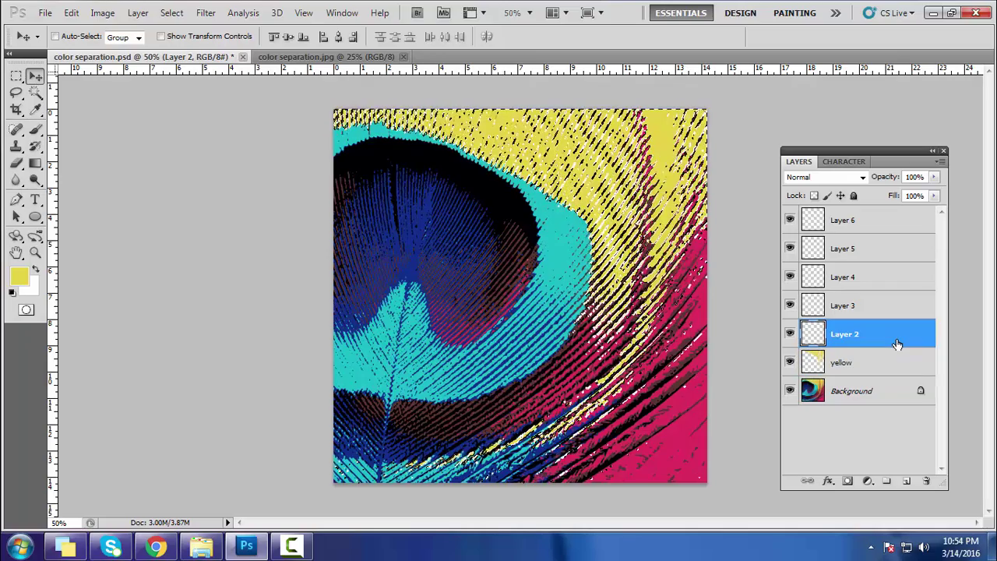
{"action": "left_click", "coordinate": [790, 392]}
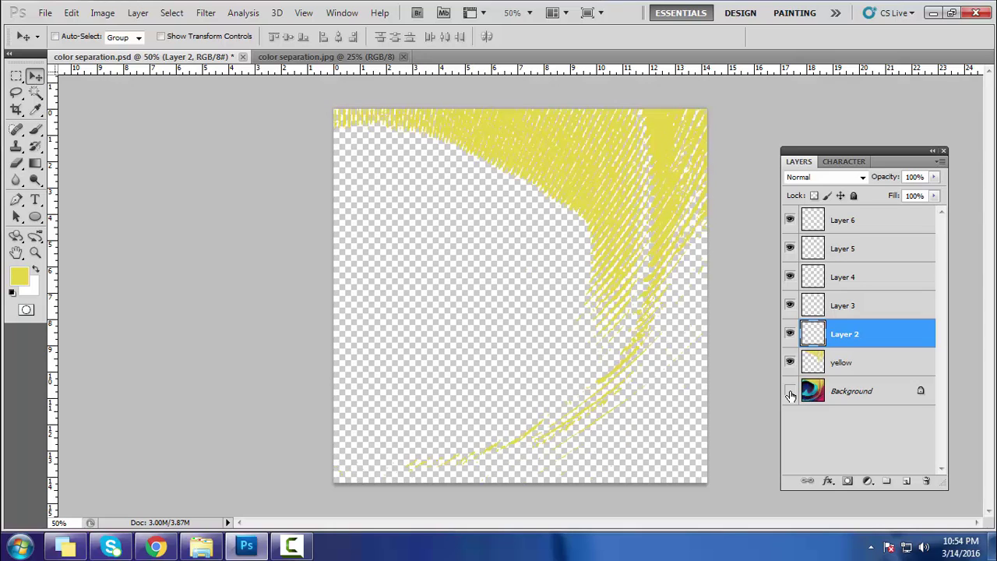
{"action": "left_click", "coordinate": [866, 364]}
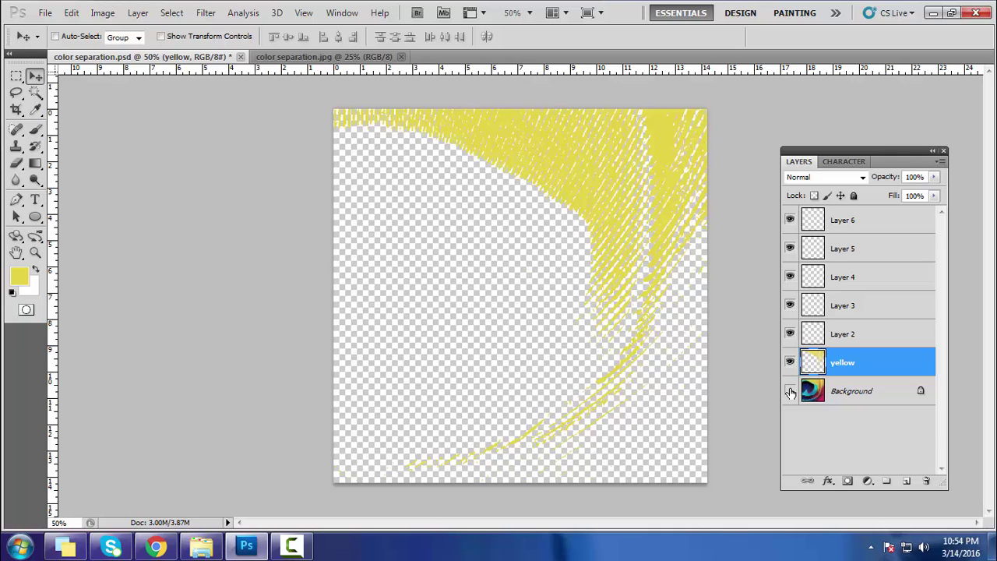
{"action": "left_click", "coordinate": [842, 338]}
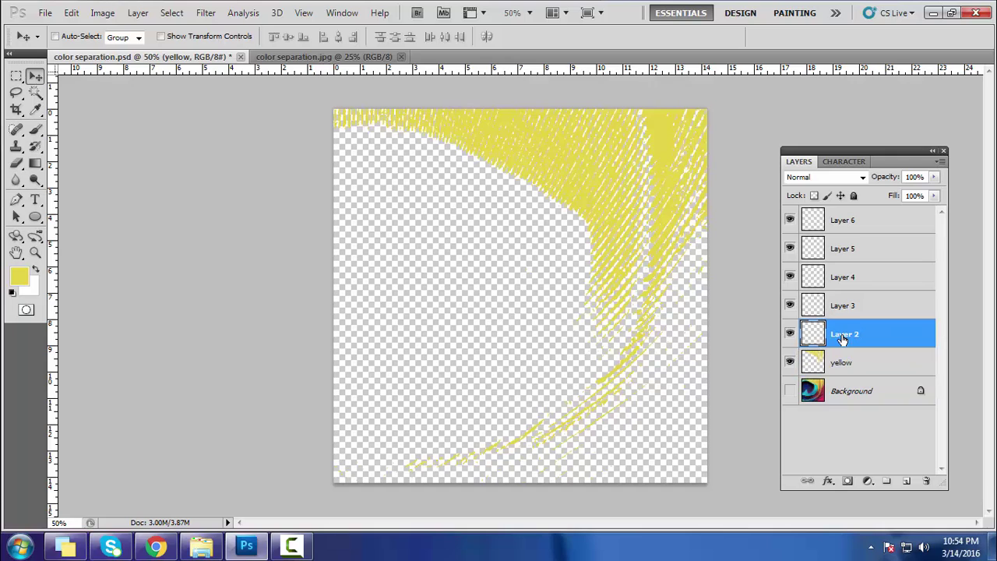
{"action": "double_click", "coordinate": [842, 339]}
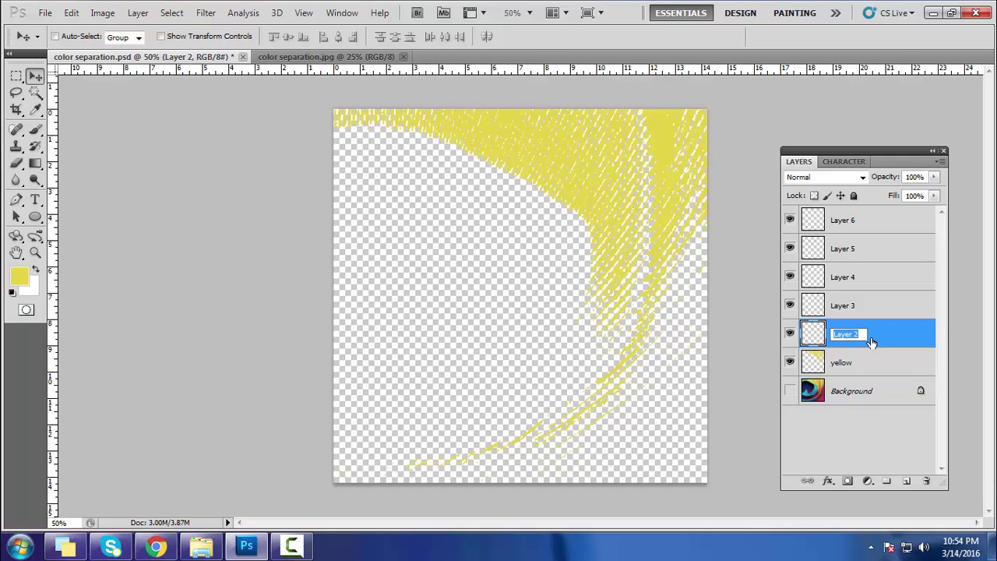
{"action": "type", "text": "cyan"}
{"action": "key", "text": "Return"}
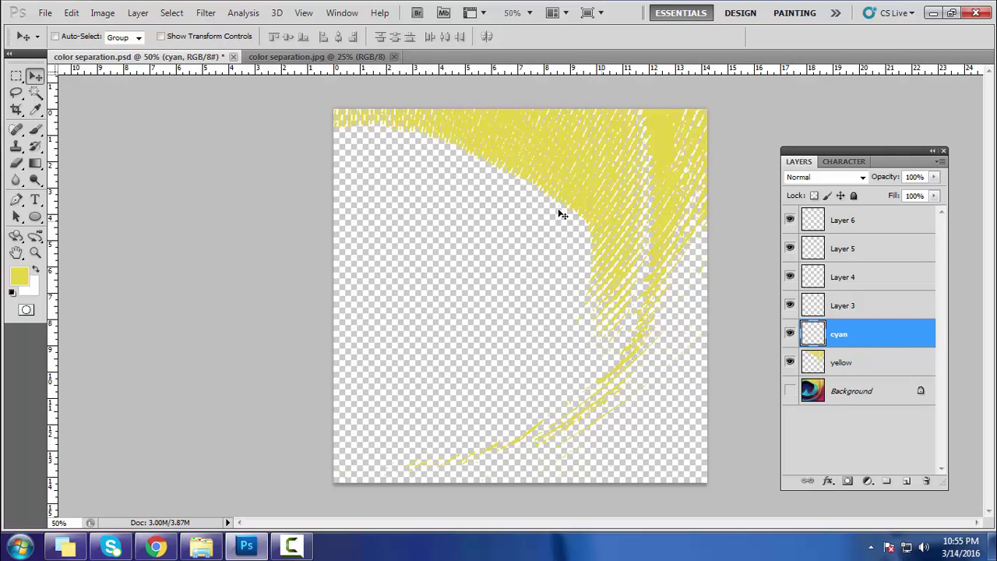
Step: Cancel a first Color Range attempt and make the Background visible again
{"action": "left_click", "coordinate": [173, 14]}
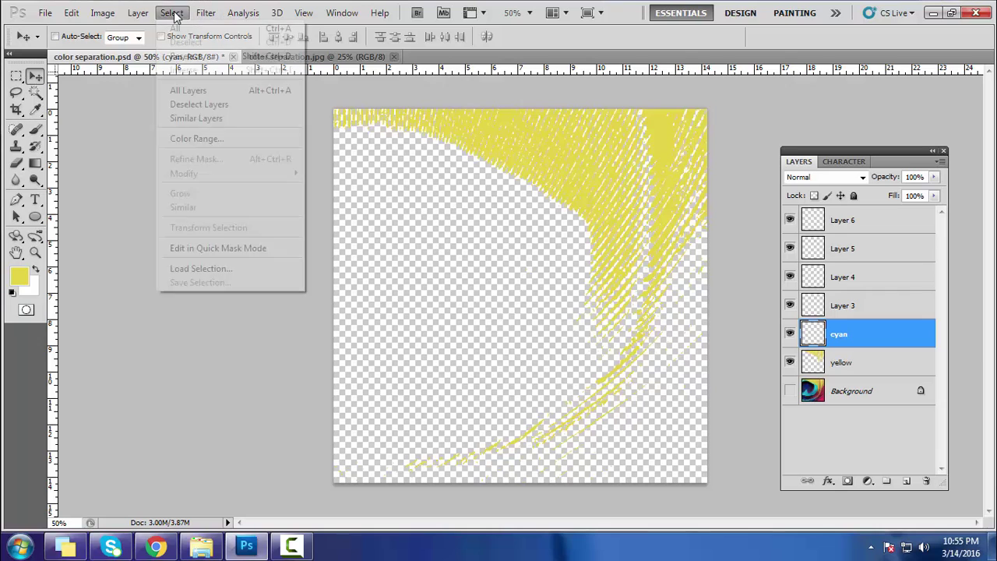
{"action": "left_click", "coordinate": [195, 138]}
{"action": "left_click", "coordinate": [875, 149]}
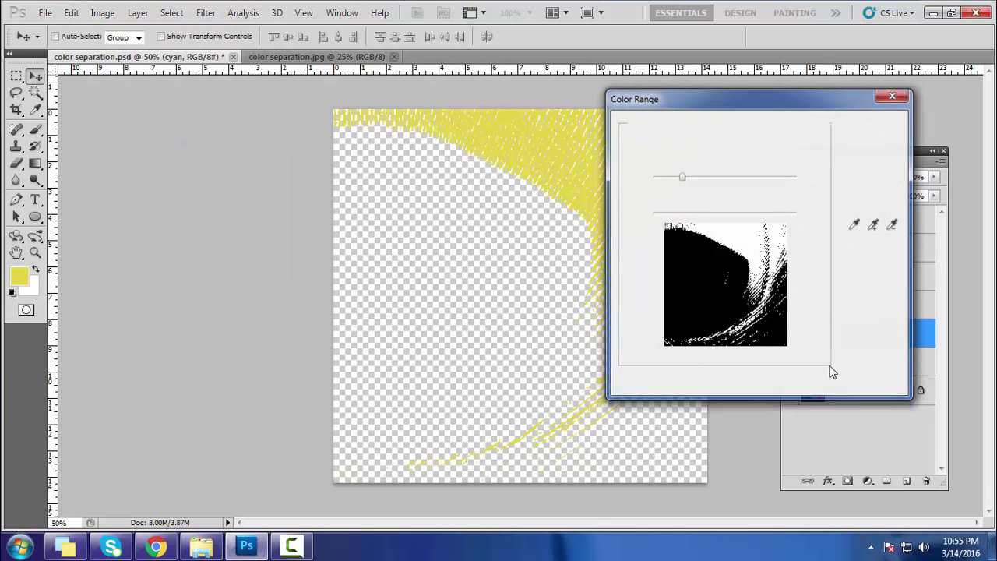
{"action": "left_click", "coordinate": [790, 391]}
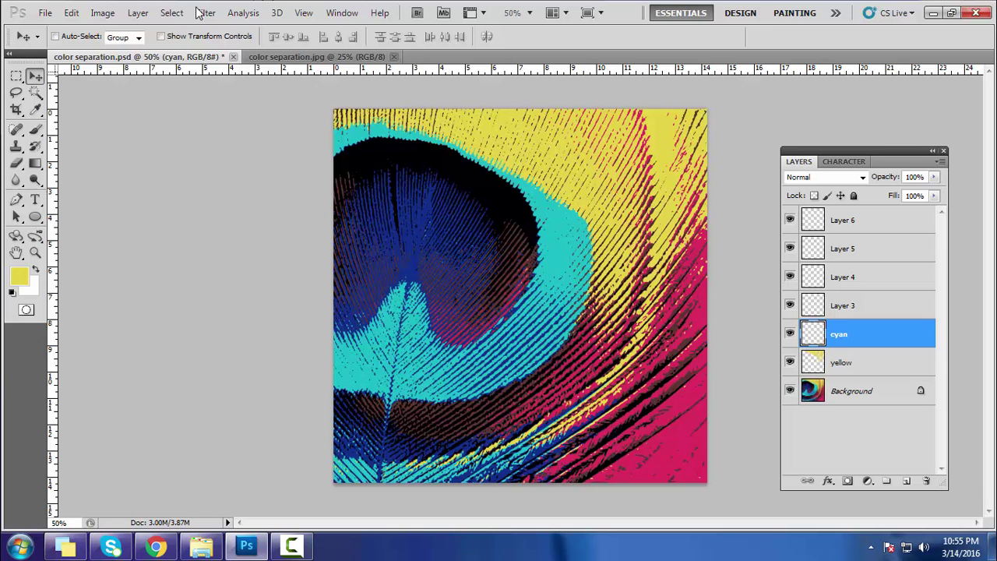
Step: Color Range-select the feather's cyan, fill it on the cyan layer, then pick Layer 3
{"action": "left_click", "coordinate": [102, 12]}
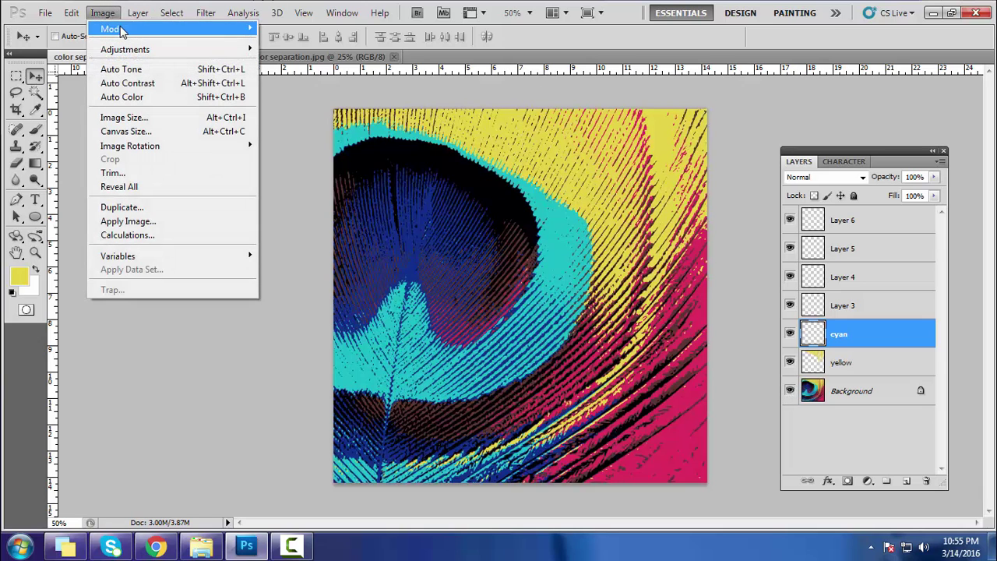
{"action": "mouse_move", "coordinate": [181, 14]}
{"action": "left_click", "coordinate": [218, 138]}
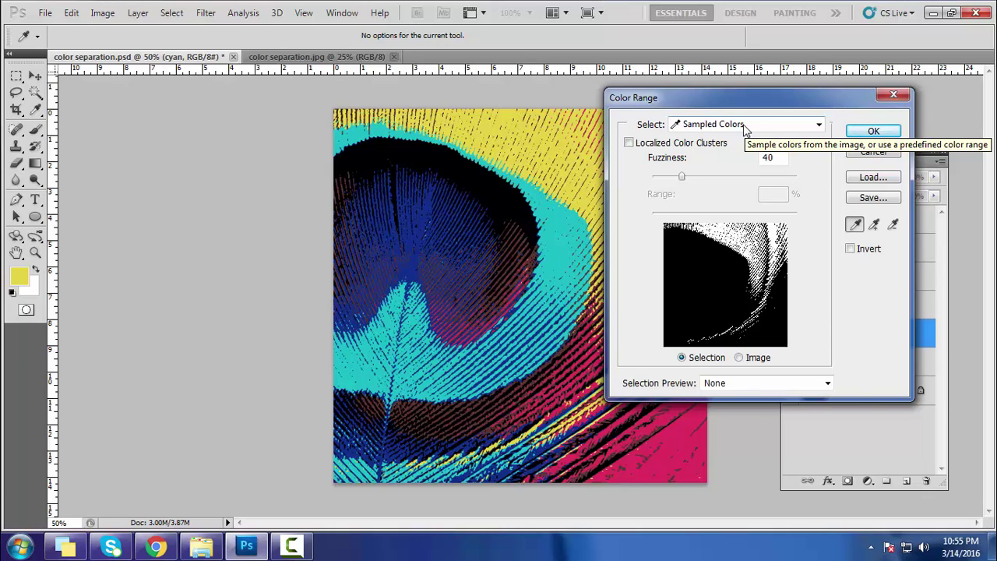
{"action": "left_click", "coordinate": [559, 219]}
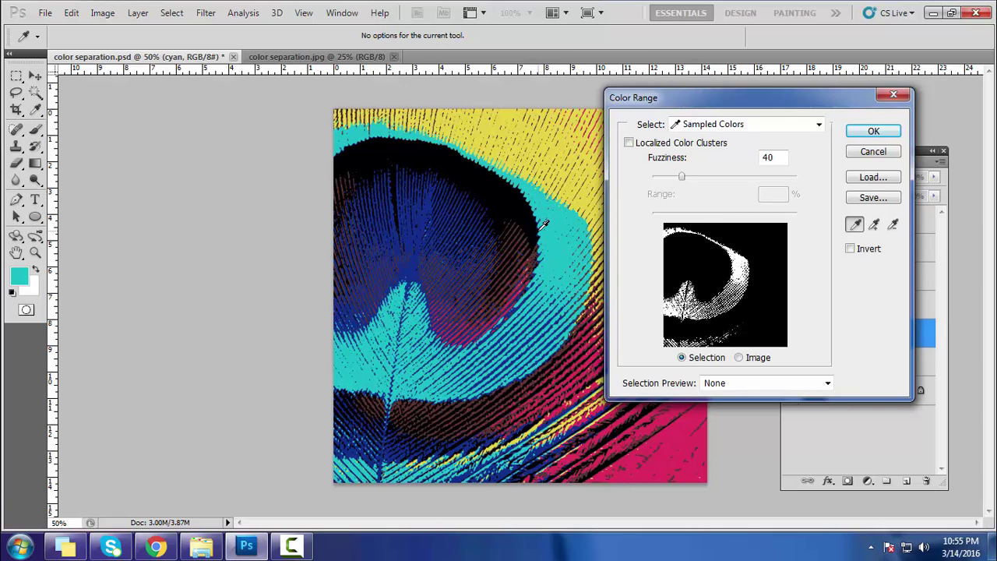
{"action": "left_click", "coordinate": [854, 134]}
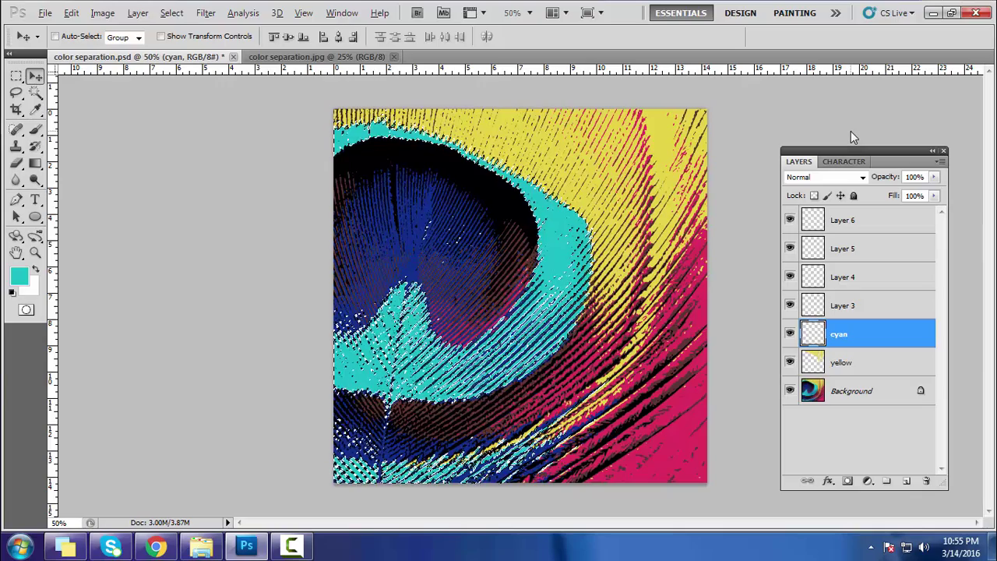
{"action": "key", "text": "alt+BackSpace"}
{"action": "left_click", "coordinate": [879, 308]}
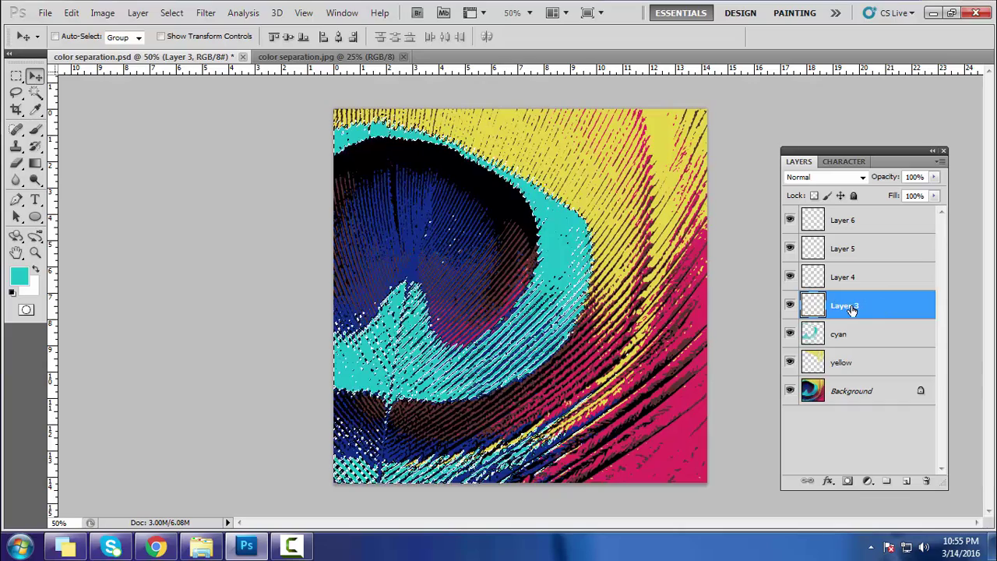
{"action": "double_click", "coordinate": [852, 307]}
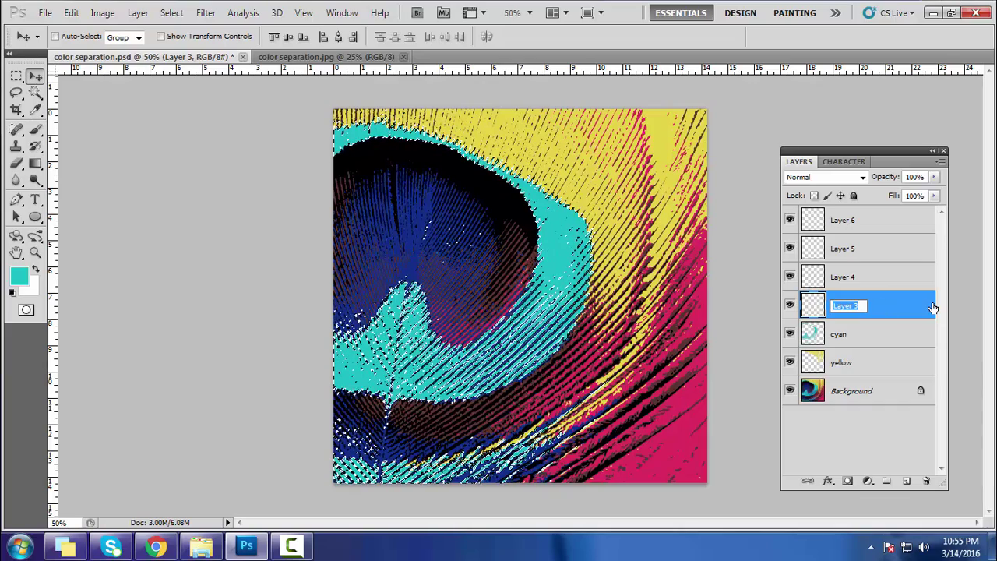
Step: Name Layer 3 'pink' and take a first Color Range sample of the pink
{"action": "type", "text": "p"}
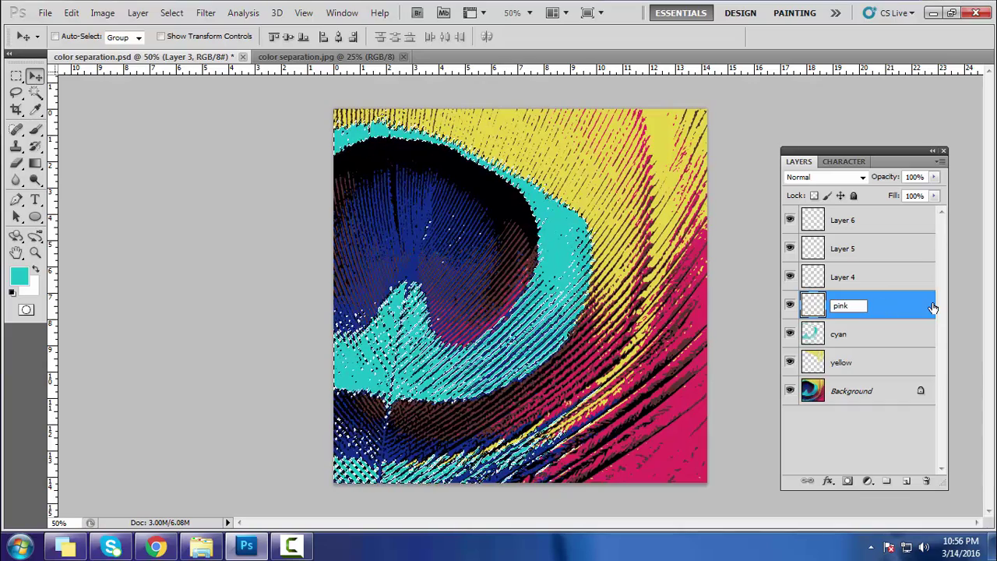
{"action": "type", "text": "ink"}
{"action": "left_click", "coordinate": [921, 336]}
{"action": "left_click", "coordinate": [902, 306]}
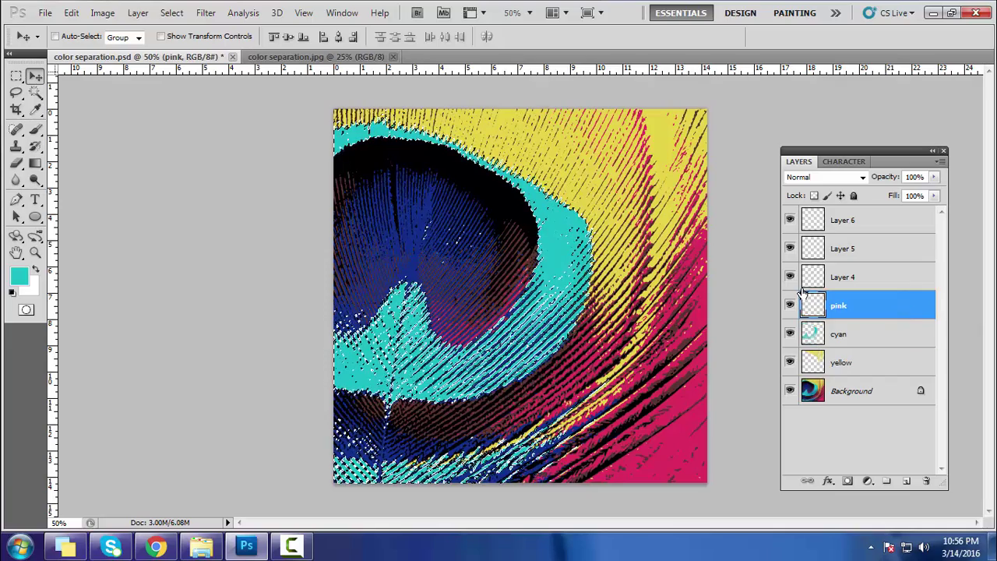
{"action": "left_click", "coordinate": [172, 13]}
{"action": "left_click", "coordinate": [207, 144]}
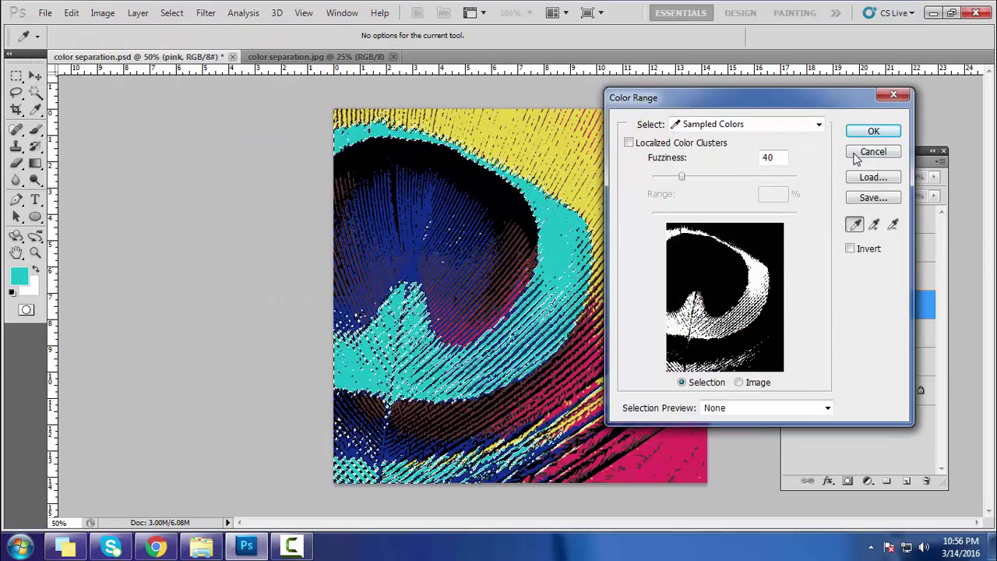
{"action": "left_click", "coordinate": [680, 439]}
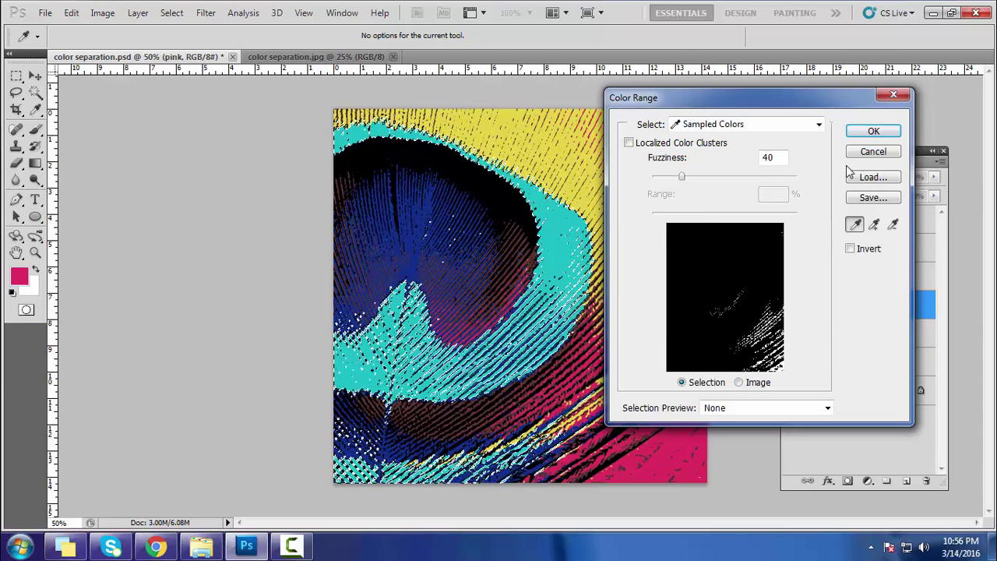
{"action": "left_click", "coordinate": [872, 131]}
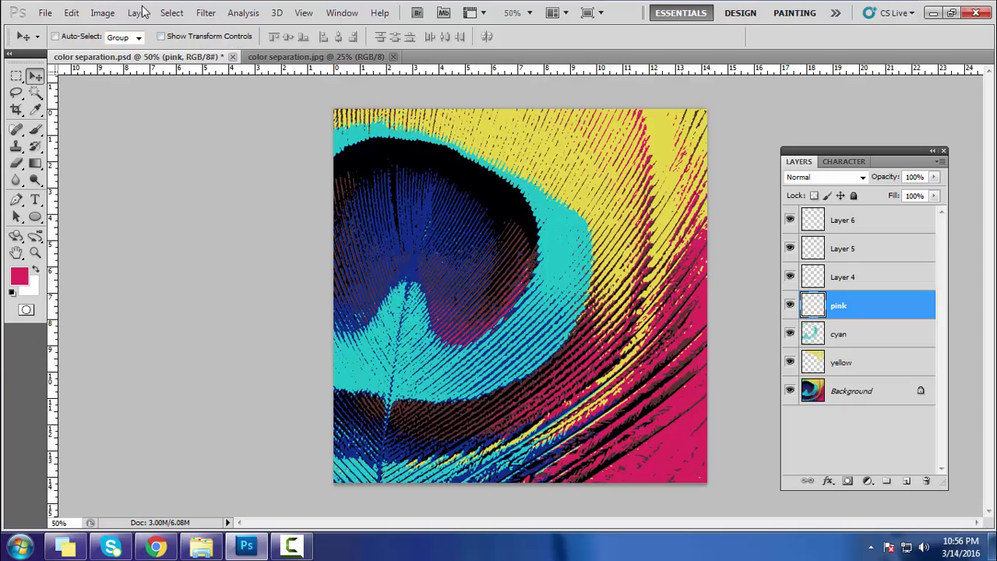
Step: Reselect pink by Sampled Colors, fill it on the pink layer, deselect, and pick Layer 4
{"action": "left_click", "coordinate": [170, 12]}
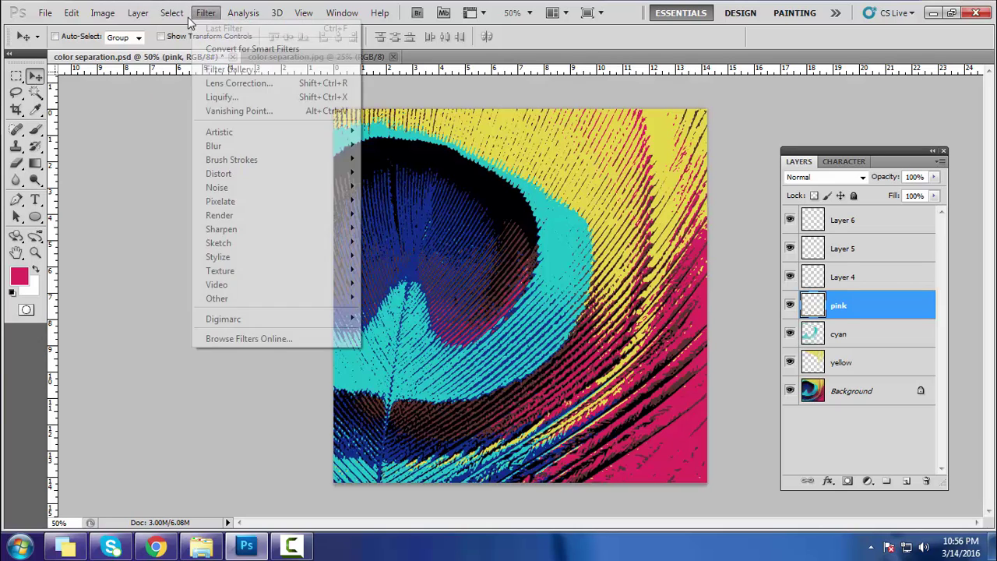
{"action": "left_click", "coordinate": [197, 139]}
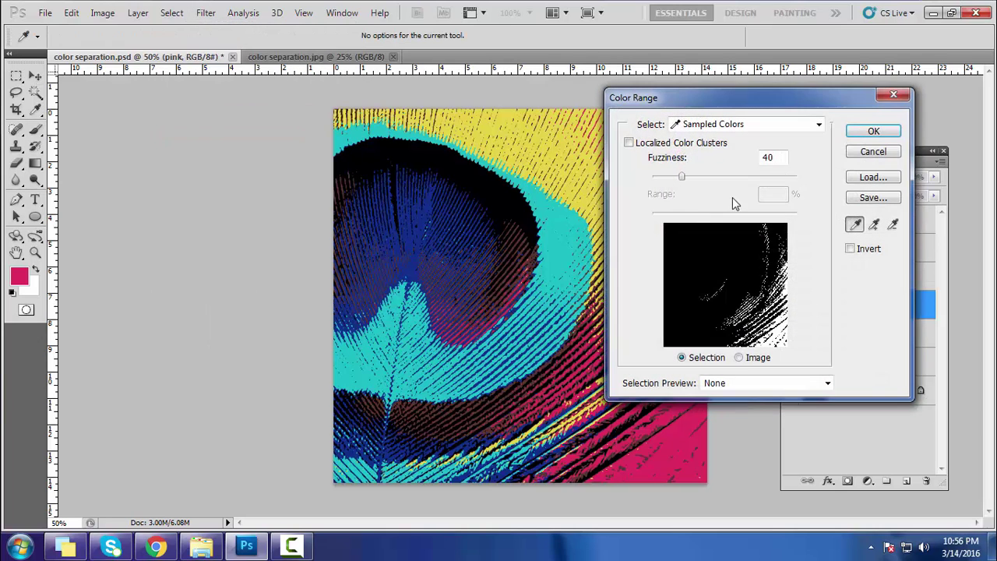
{"action": "left_click", "coordinate": [728, 124]}
{"action": "left_click", "coordinate": [723, 137]}
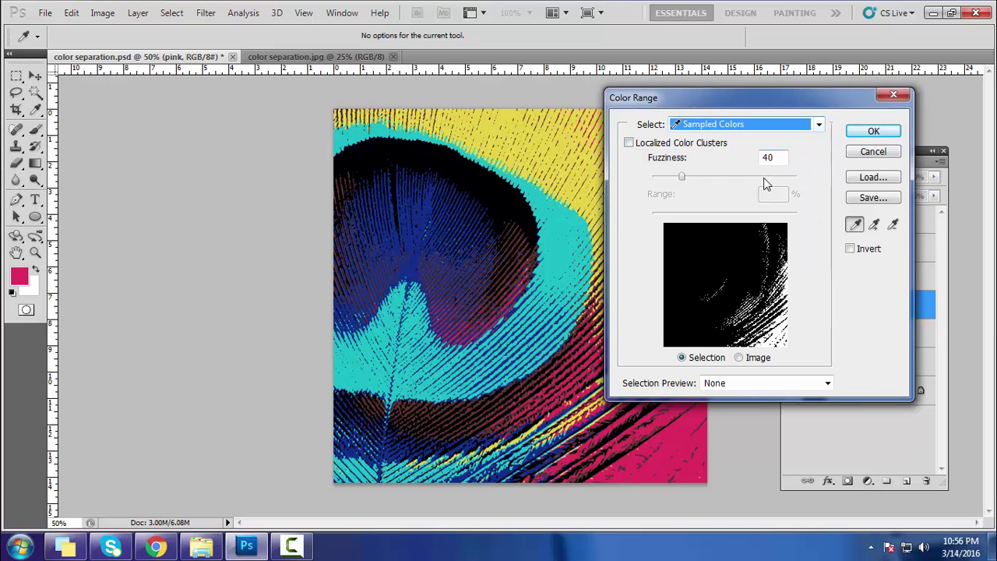
{"action": "left_click", "coordinate": [873, 131]}
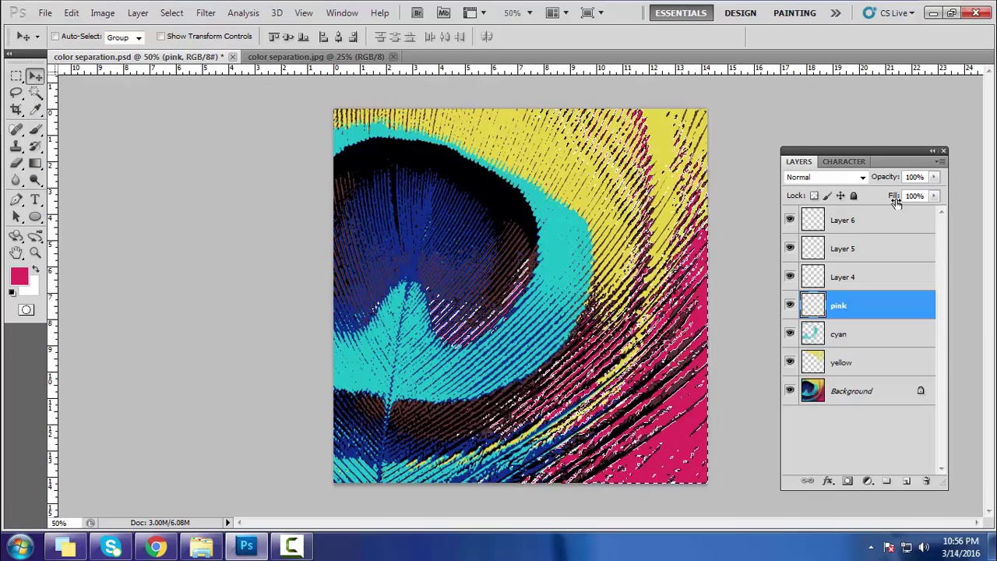
{"action": "key", "text": "alt+BackSpace"}
{"action": "key", "text": "ctrl+d"}
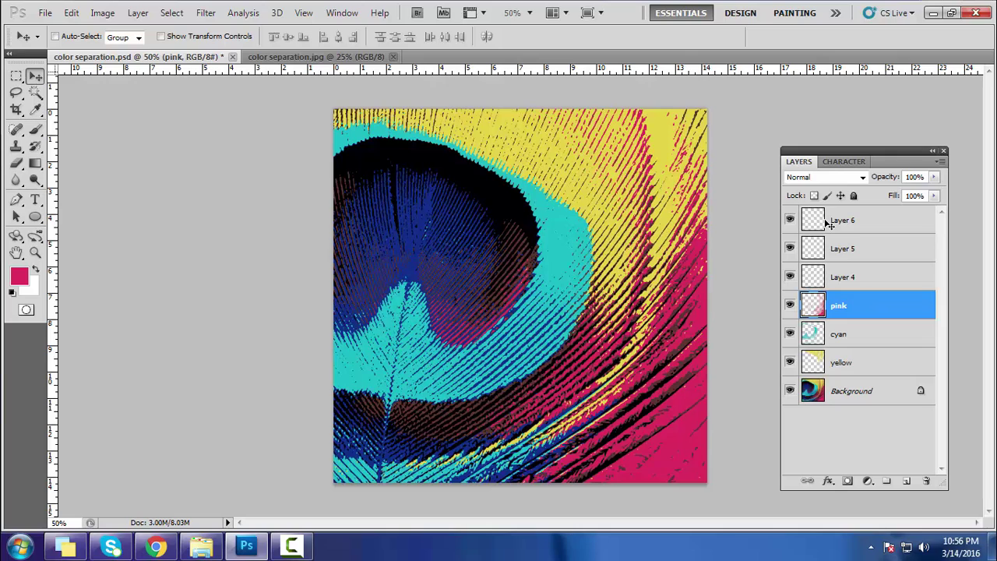
{"action": "left_click", "coordinate": [872, 279]}
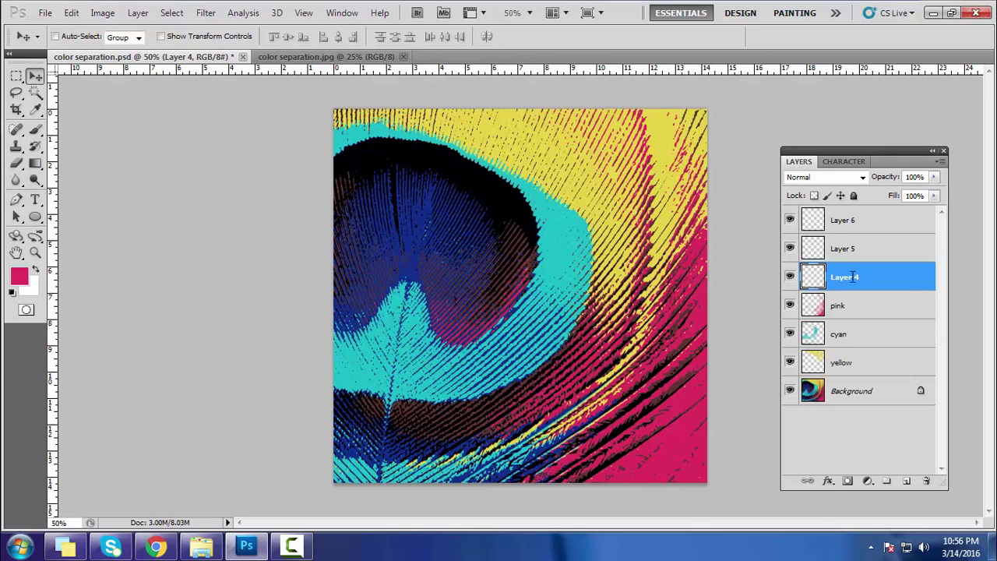
Step: Rename Layer 4 to 'brown'
{"action": "double_click", "coordinate": [853, 277]}
{"action": "type", "text": "brown"}
{"action": "key", "text": "Return"}
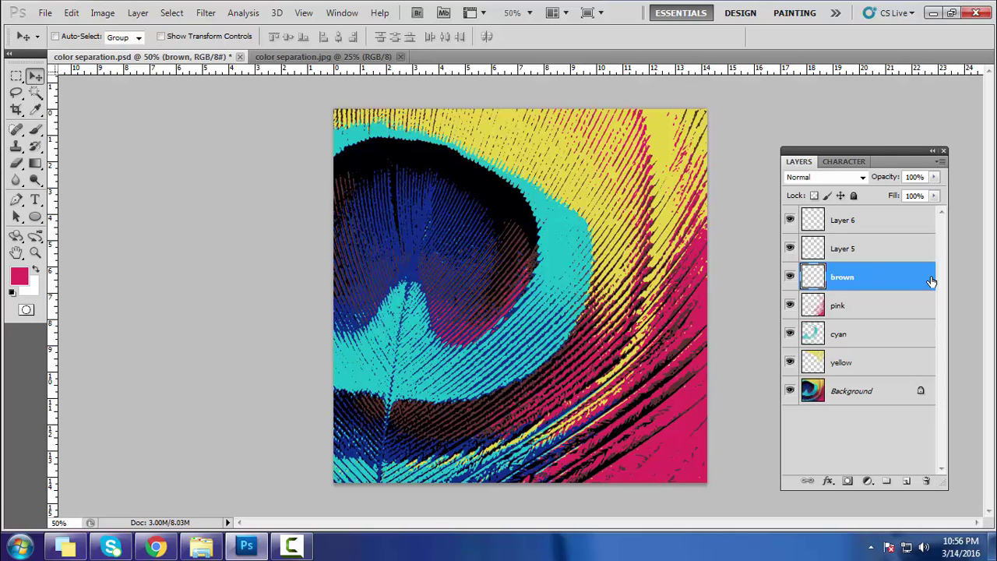
Step: Color Range-select the feather's dark brown, fill it on the brown layer, then pick Layer 5
{"action": "left_click", "coordinate": [172, 13]}
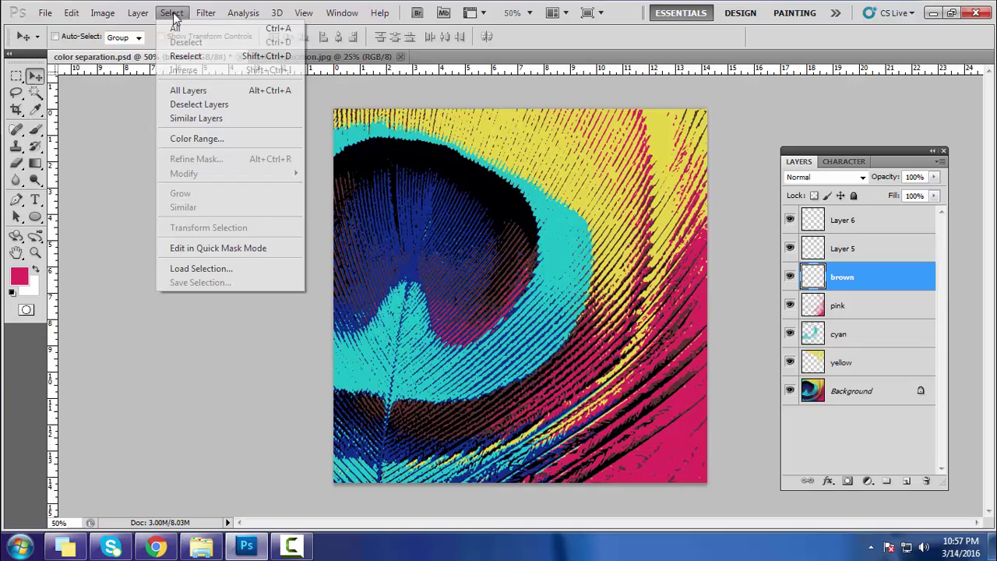
{"action": "left_click", "coordinate": [204, 139]}
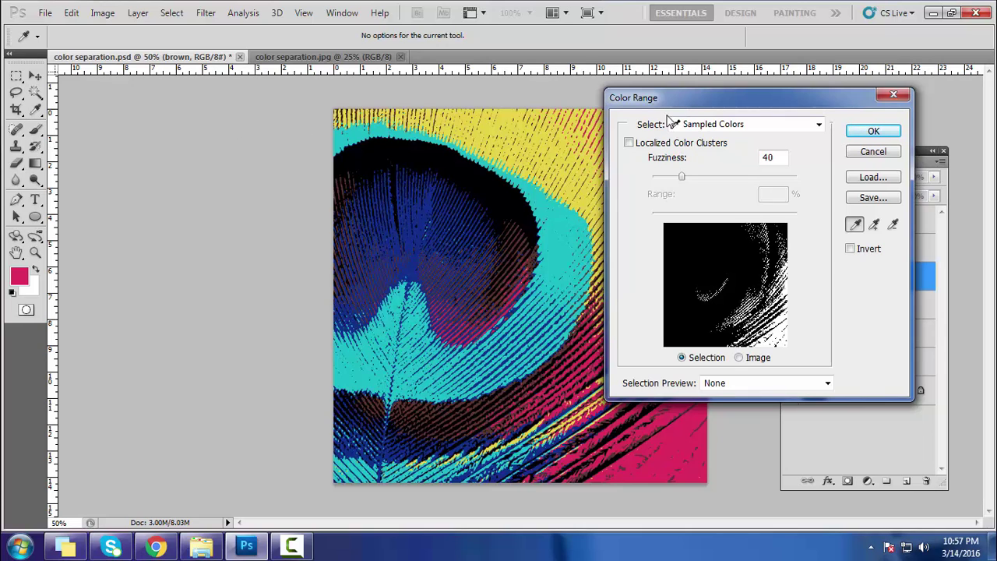
{"action": "left_click", "coordinate": [445, 409]}
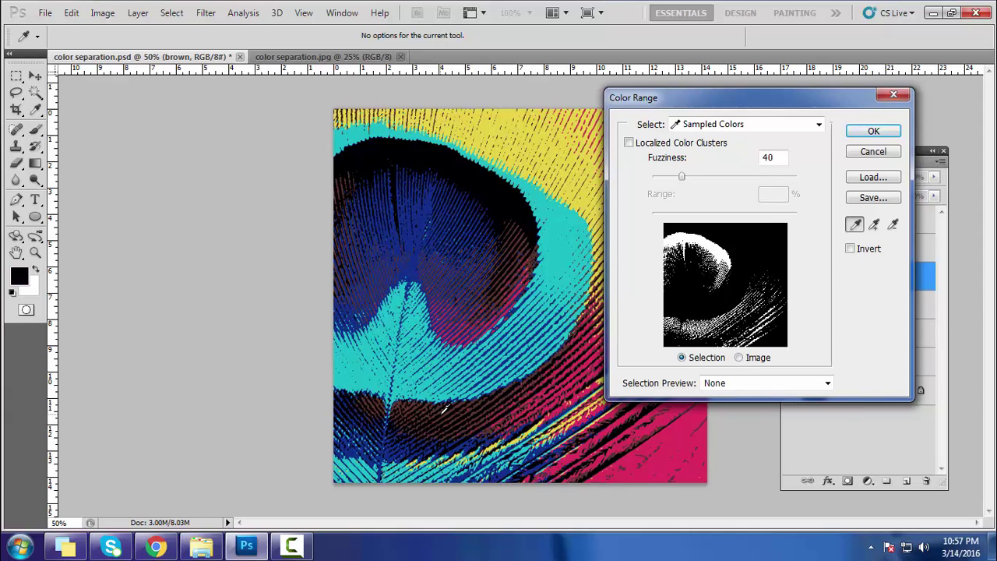
{"action": "left_click", "coordinate": [442, 419]}
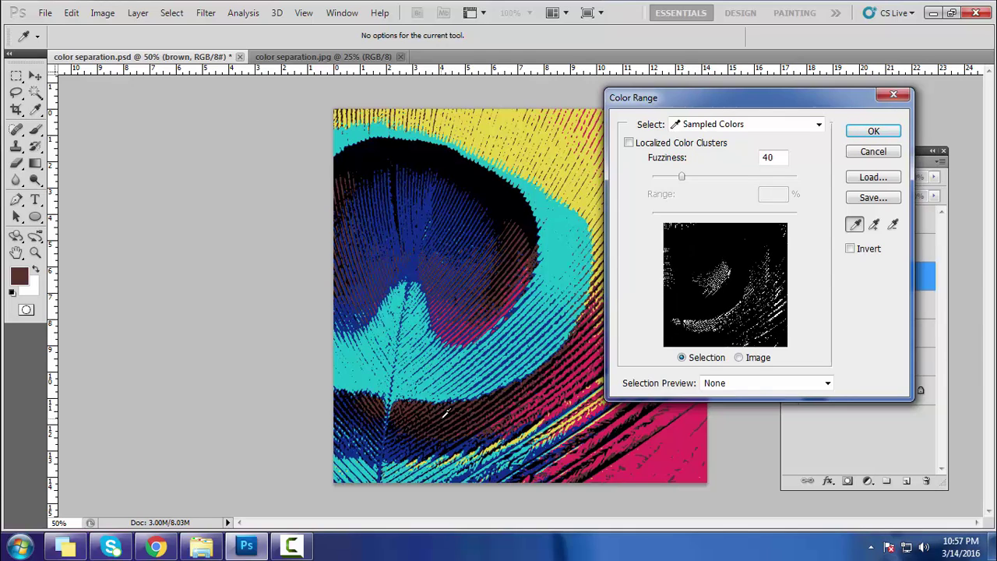
{"action": "left_click", "coordinate": [875, 132]}
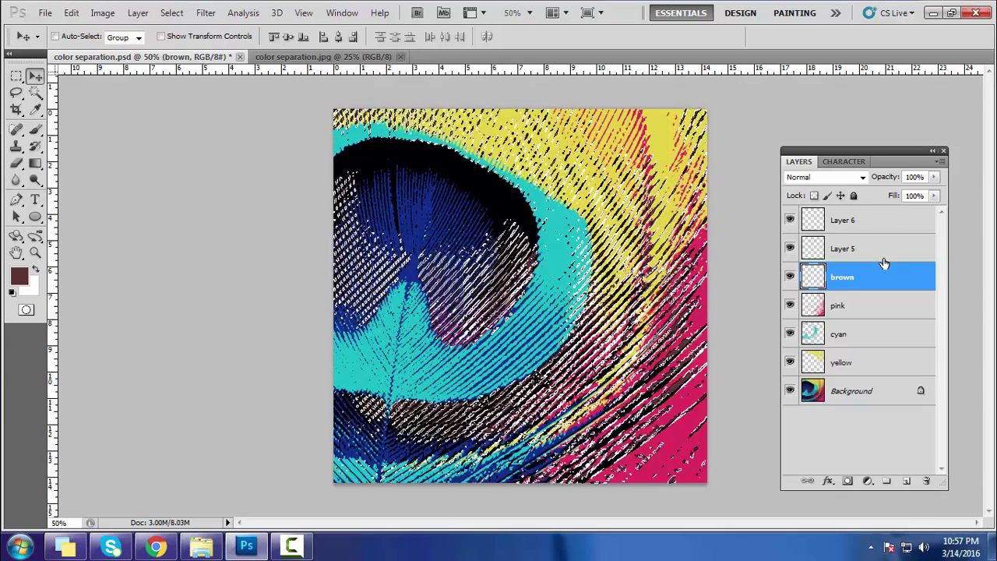
{"action": "key", "text": "alt+BackSpace"}
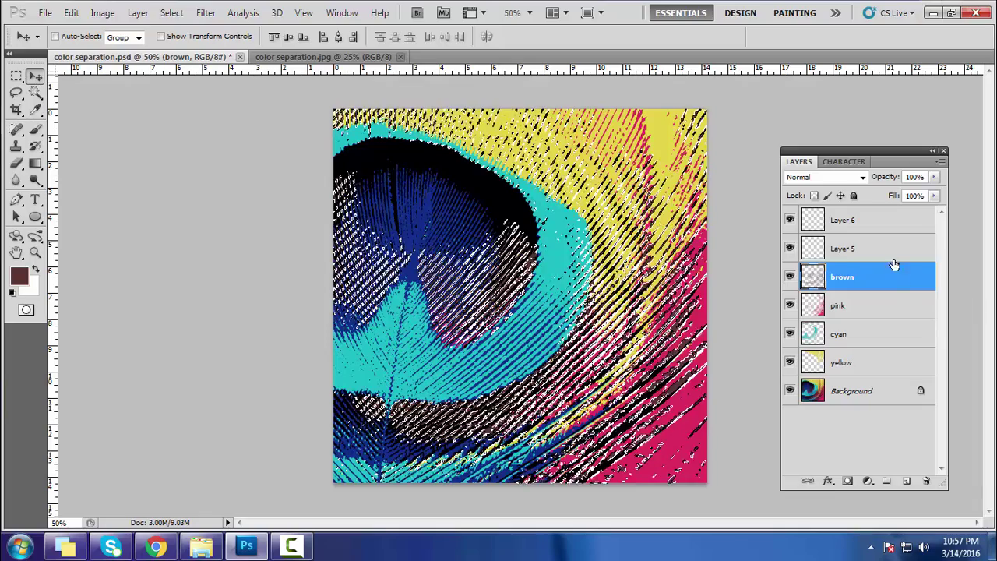
{"action": "left_click", "coordinate": [890, 250]}
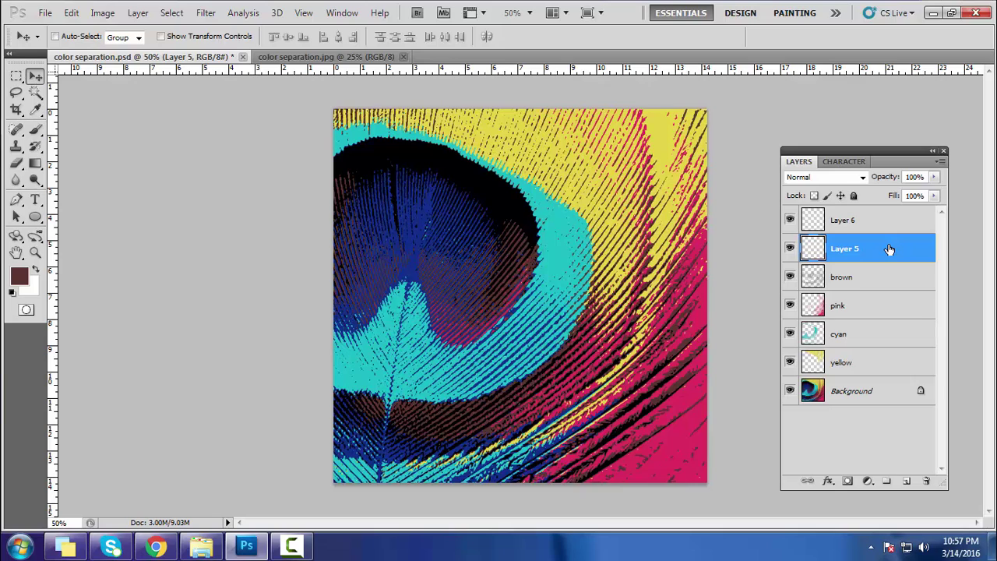
Step: Rename Layer 5 to 'navy'
{"action": "double_click", "coordinate": [852, 249]}
{"action": "type", "text": "navy"}
{"action": "key", "text": "Return"}
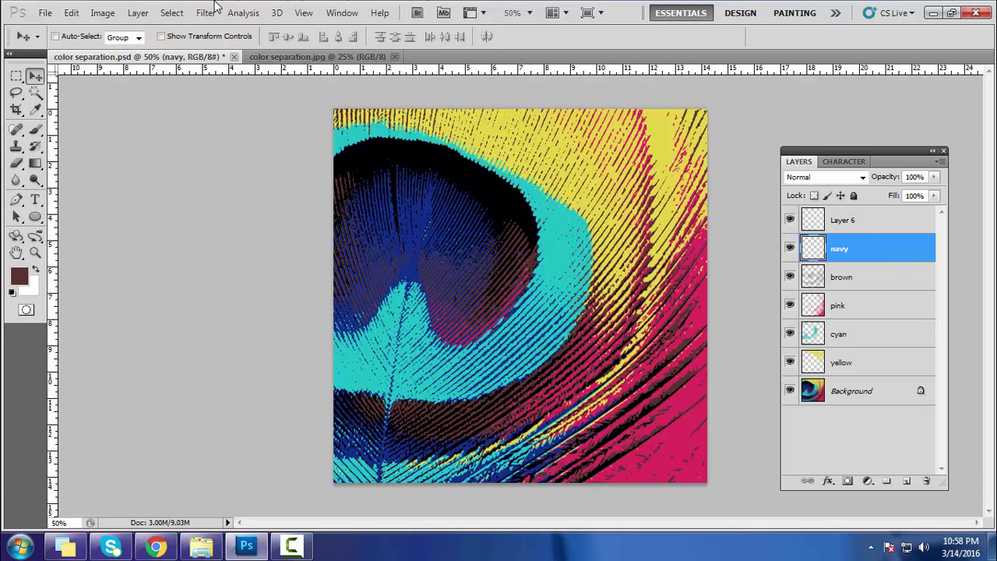
Step: Color Range-select the feather's dark blue, fill it on the navy layer, and deselect
{"action": "left_click", "coordinate": [173, 16]}
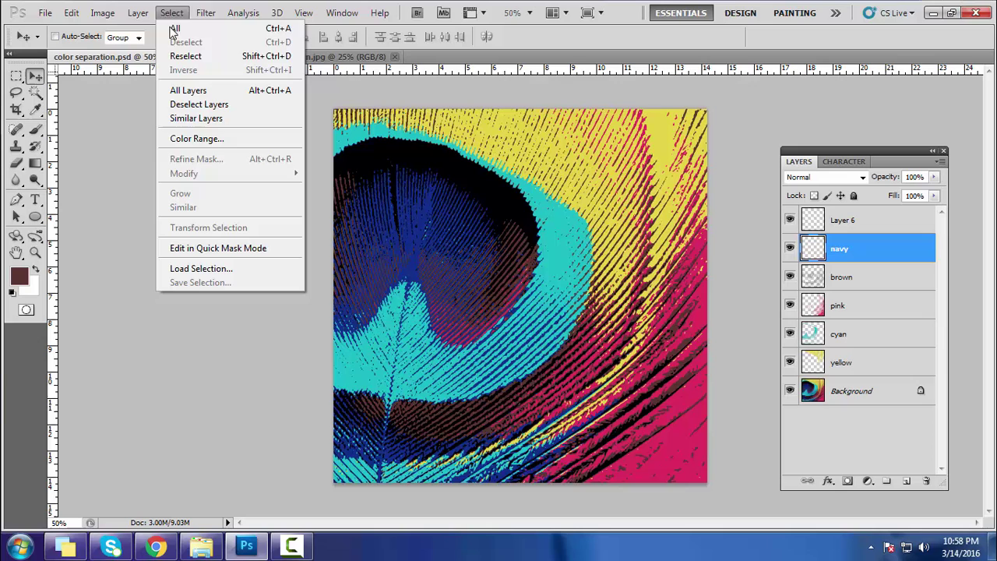
{"action": "left_click", "coordinate": [201, 138]}
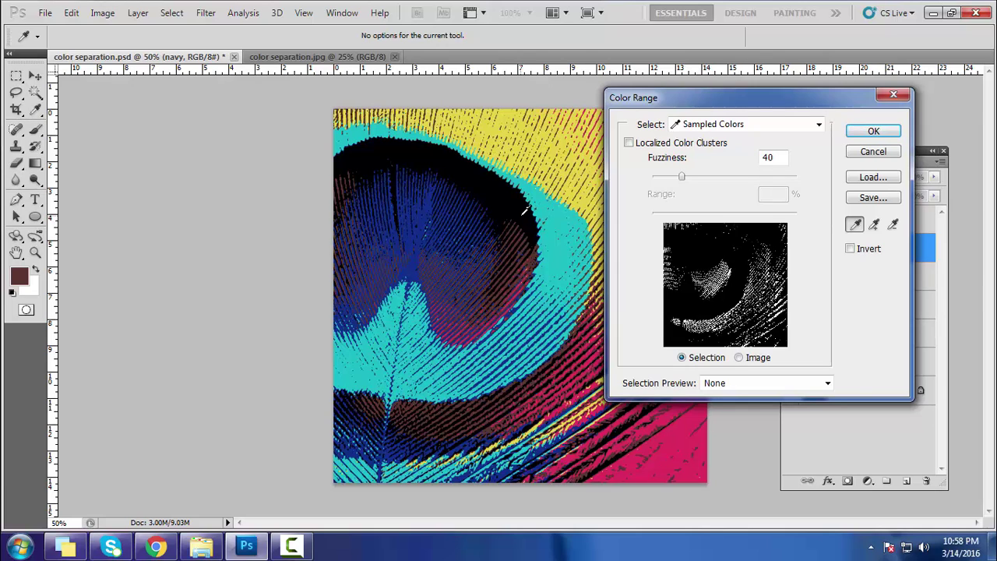
{"action": "left_click", "coordinate": [426, 212]}
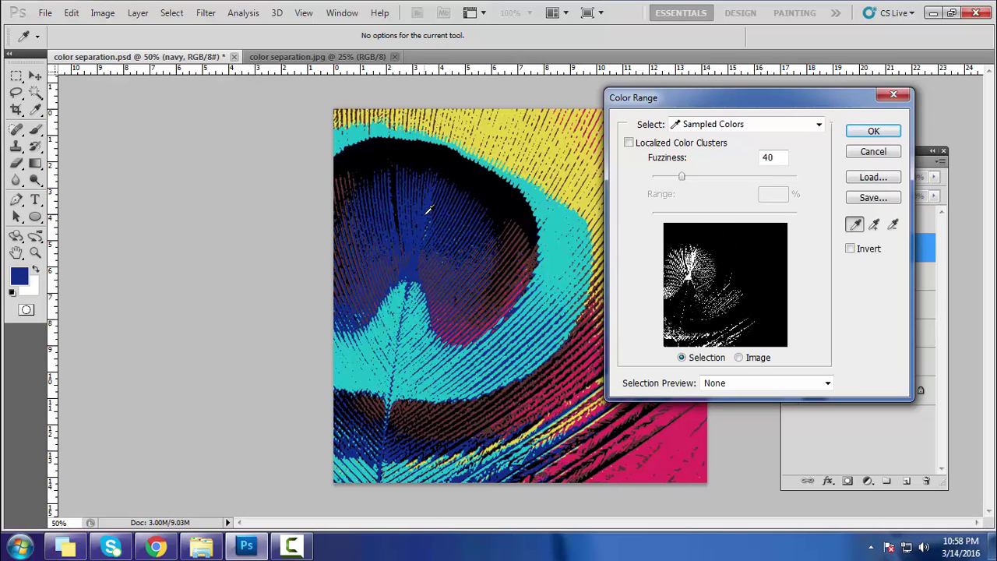
{"action": "left_click", "coordinate": [867, 138]}
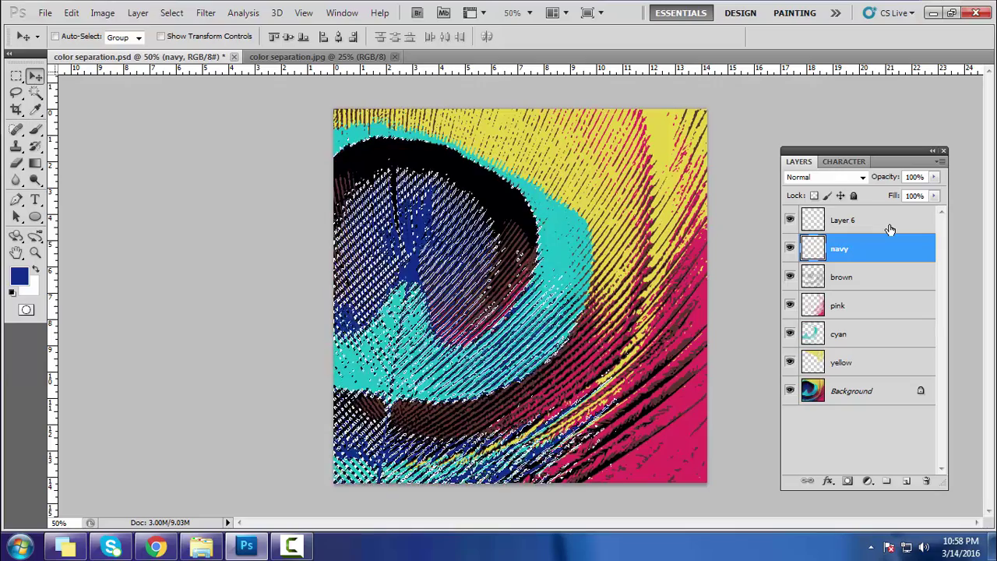
{"action": "key", "text": "alt+BackSpace"}
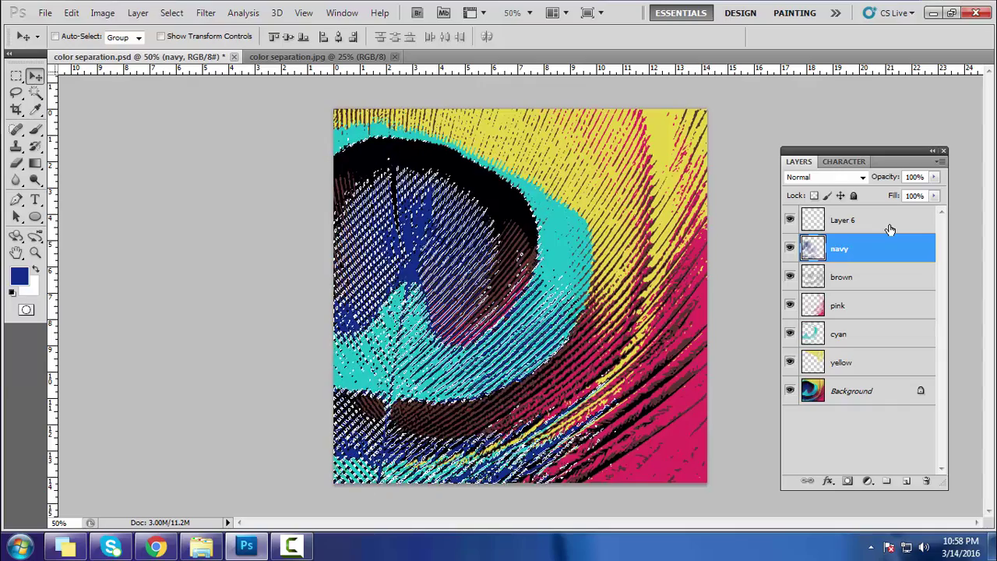
{"action": "key", "text": "ctrl+d"}
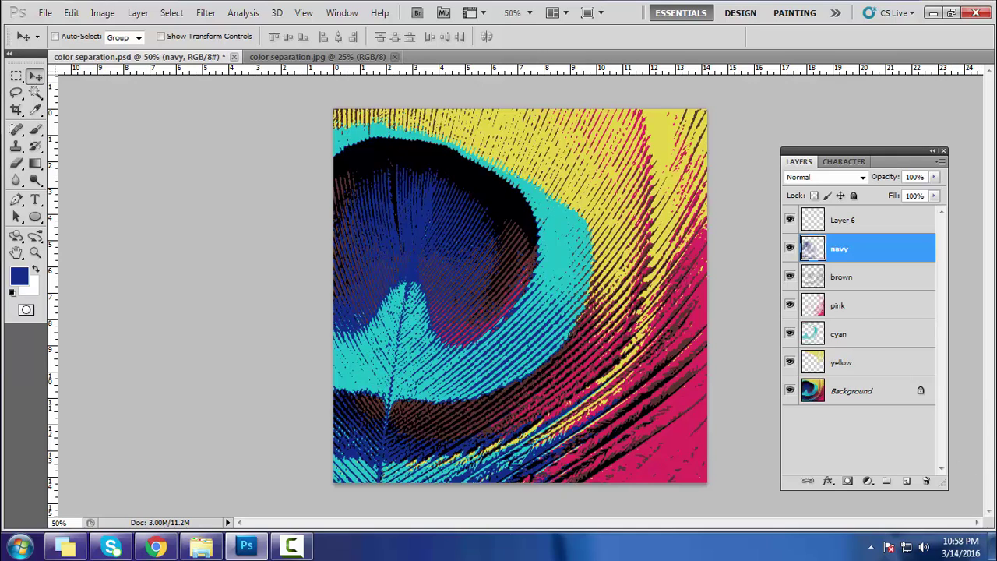
Step: Rename Layer 6 to 'black'
{"action": "double_click", "coordinate": [850, 224]}
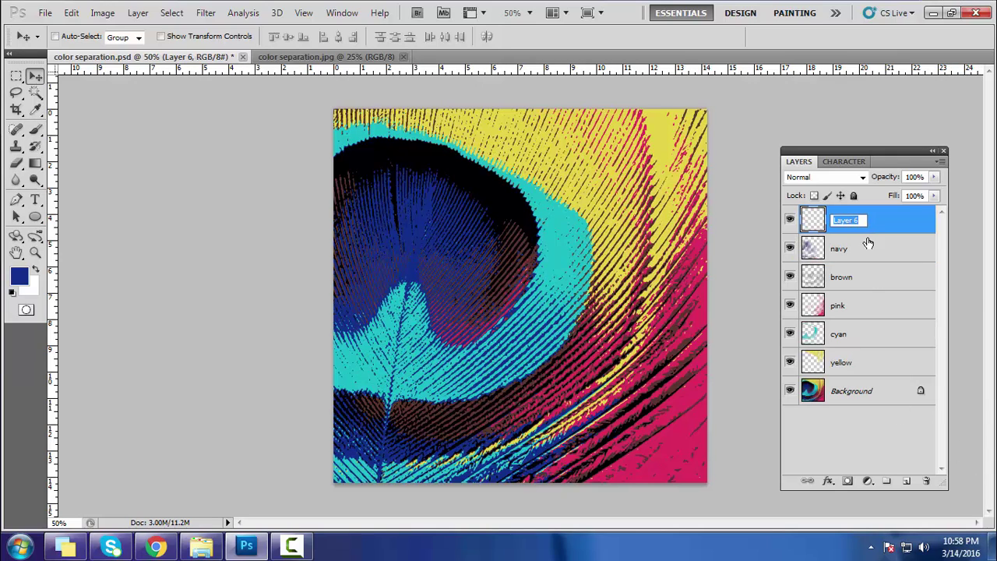
{"action": "type", "text": "black"}
{"action": "key", "text": "Return"}
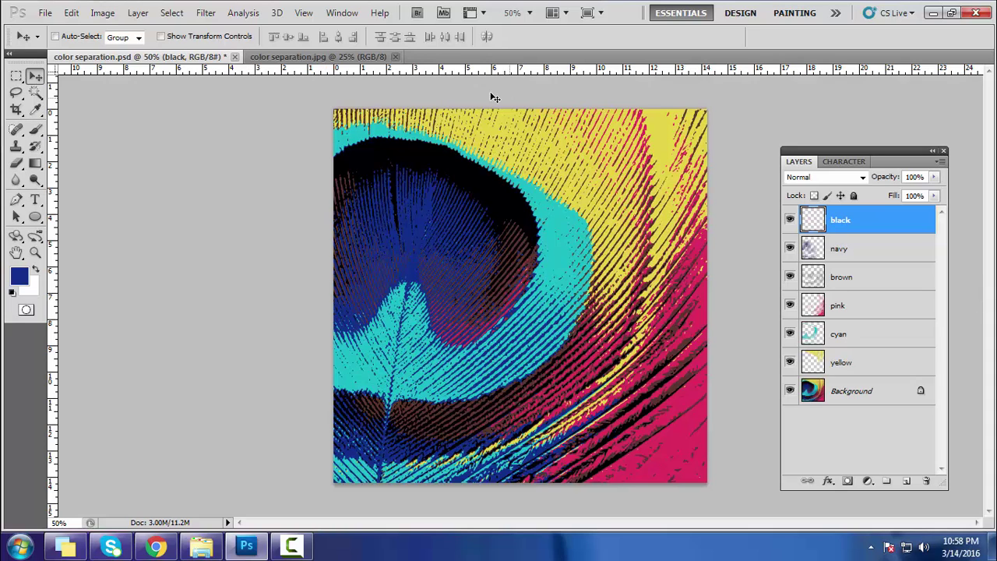
Step: Color Range-select the feather's black areas, fill them on the black layer, and deselect
{"action": "left_click", "coordinate": [171, 13]}
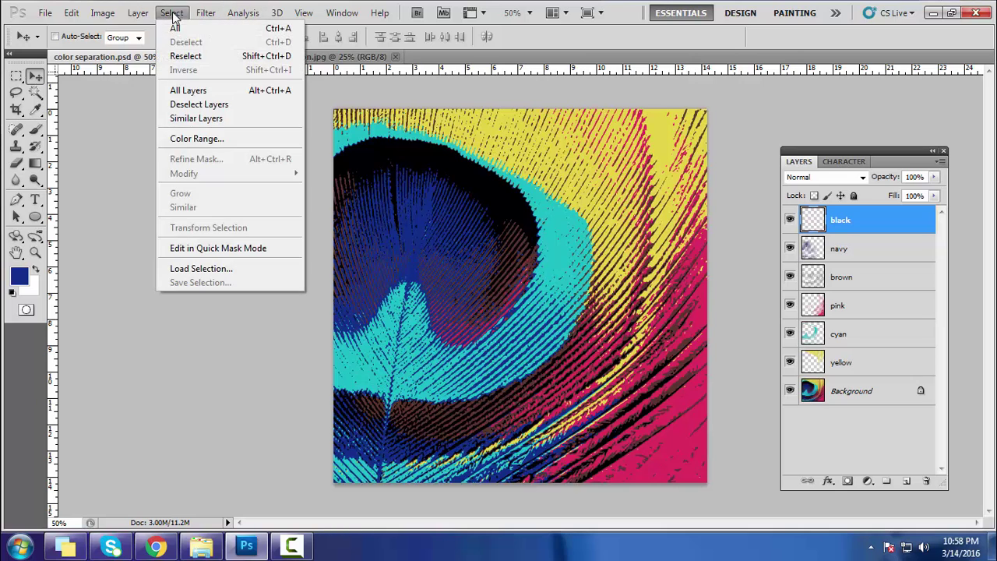
{"action": "left_click", "coordinate": [201, 139]}
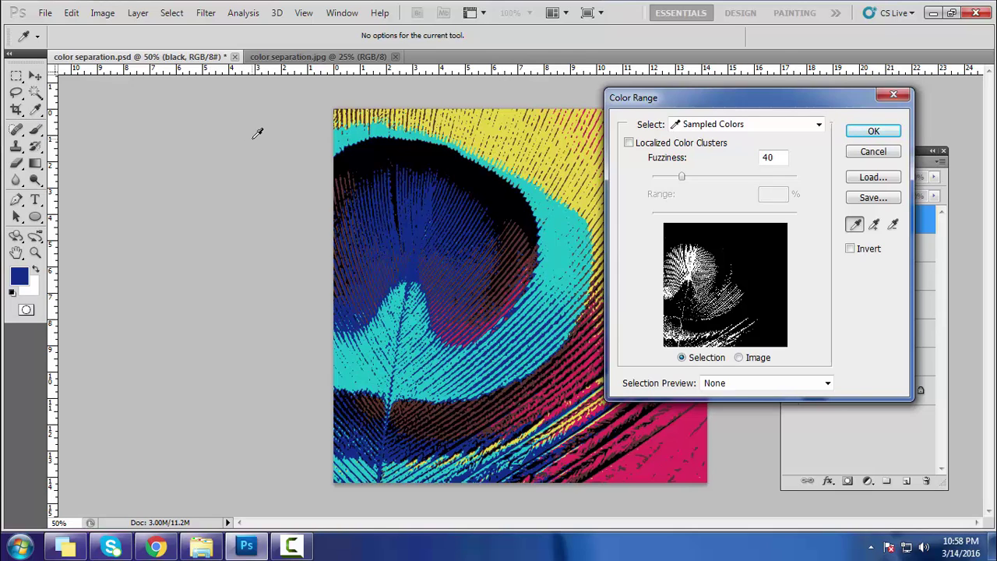
{"action": "left_click", "coordinate": [508, 180]}
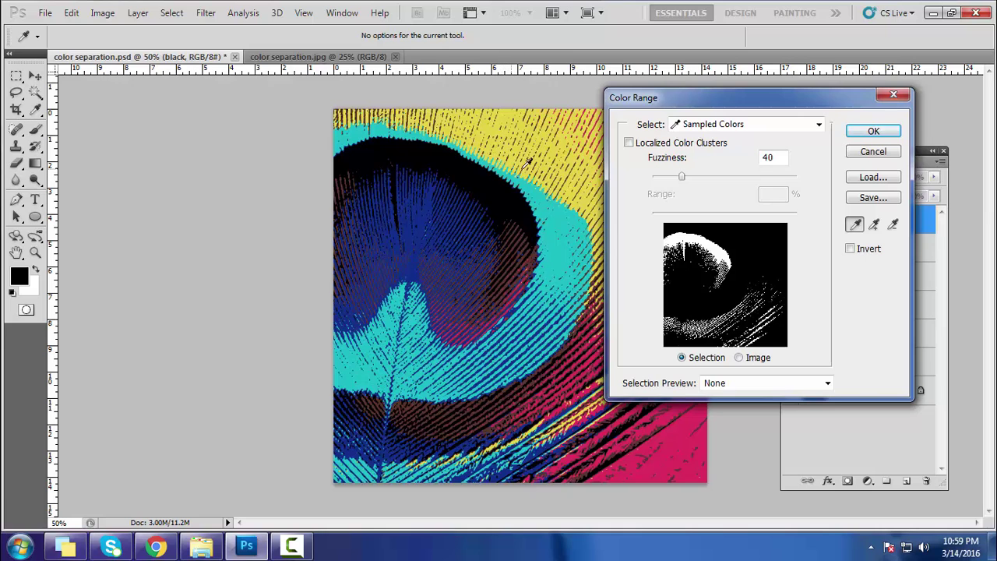
{"action": "left_click", "coordinate": [864, 137]}
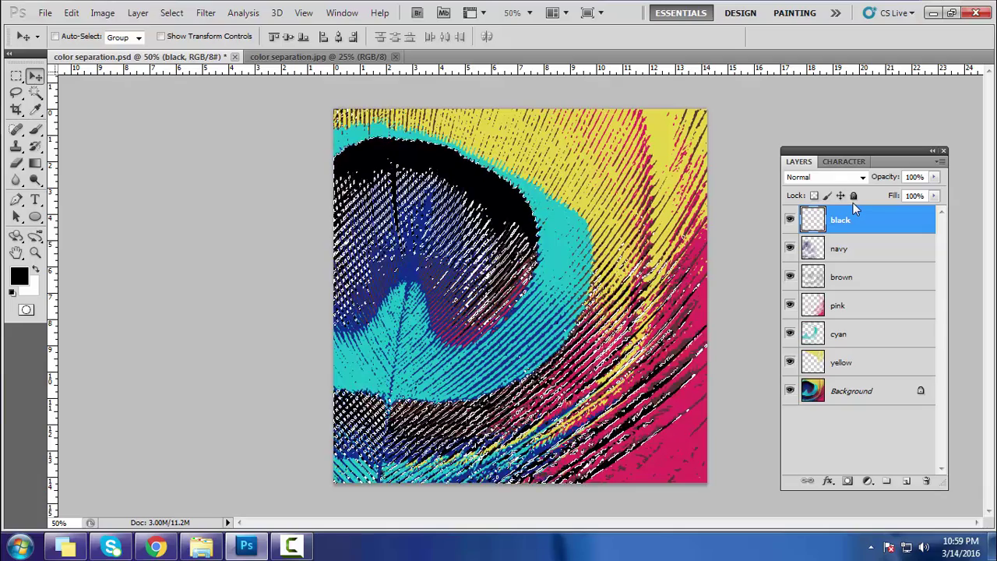
{"action": "key", "text": "alt+BackSpace"}
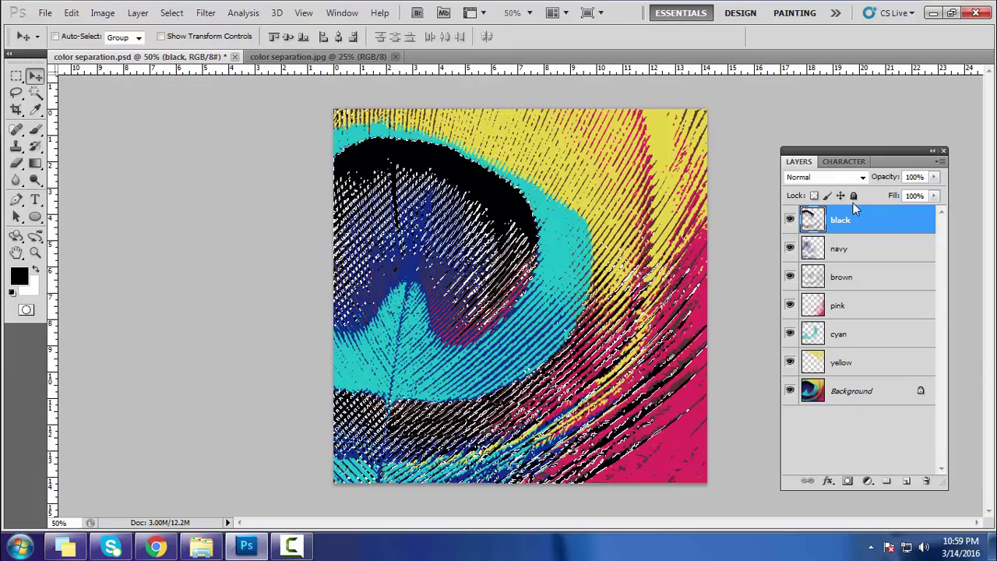
{"action": "key", "text": "ctrl+d"}
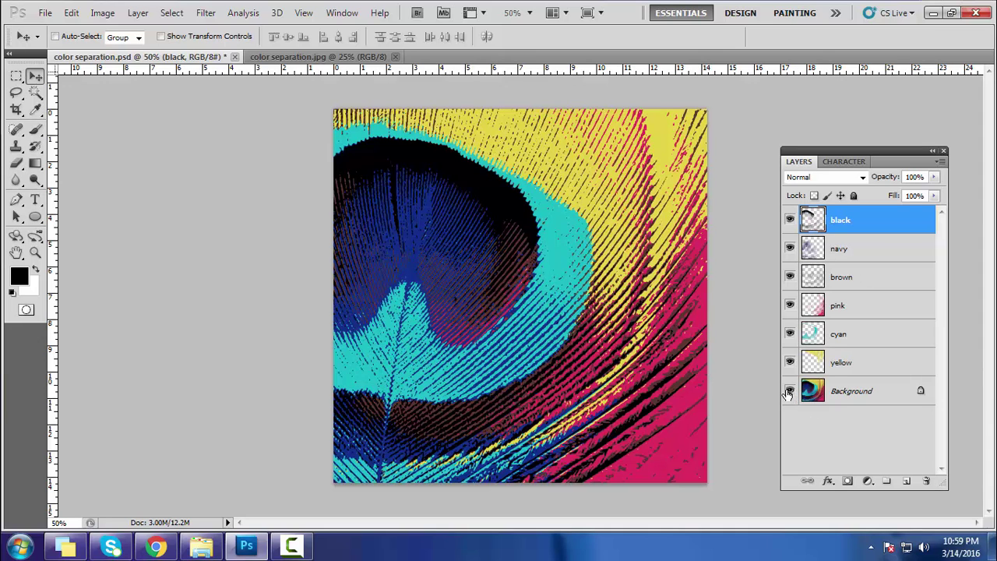
Step: Zoom in on the feather, hide the Background, and check the yellow and cyan separations
{"action": "key", "text": "ctrl+plus"}
{"action": "left_click_drag", "start_coordinate": [789, 394], "coordinate": [788, 365]}
{"action": "left_click", "coordinate": [790, 364]}
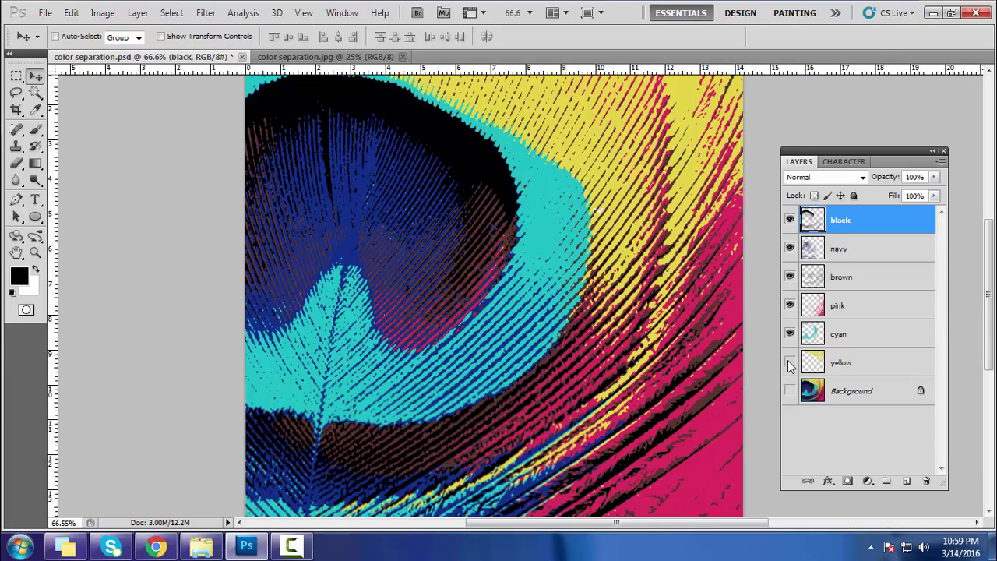
{"action": "left_click", "coordinate": [789, 363]}
{"action": "left_click", "coordinate": [789, 363]}
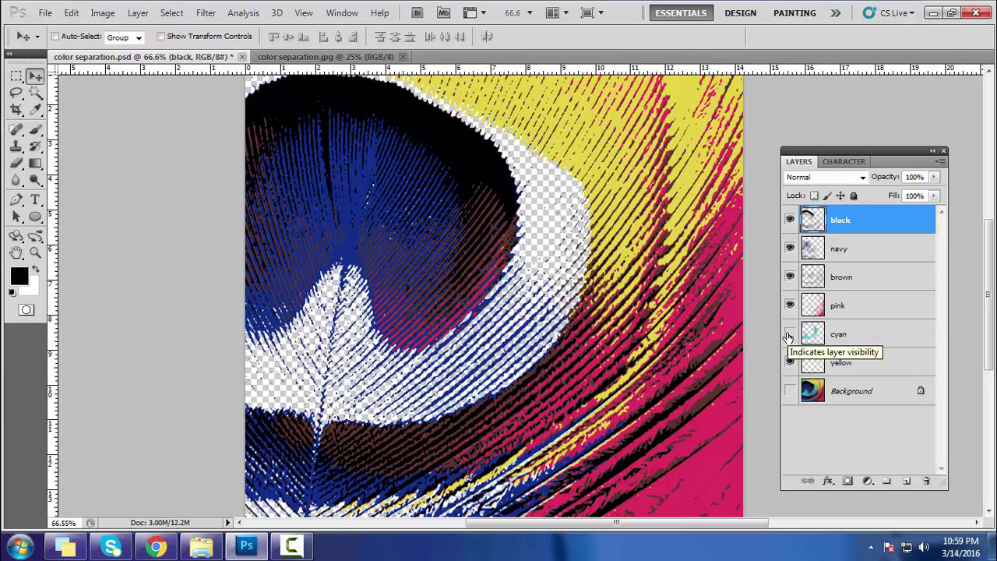
{"action": "left_click", "coordinate": [790, 335]}
Step: Inspect the pink, brown and navy separations in turn, leaving the black layer hidden
{"action": "left_click", "coordinate": [790, 306]}
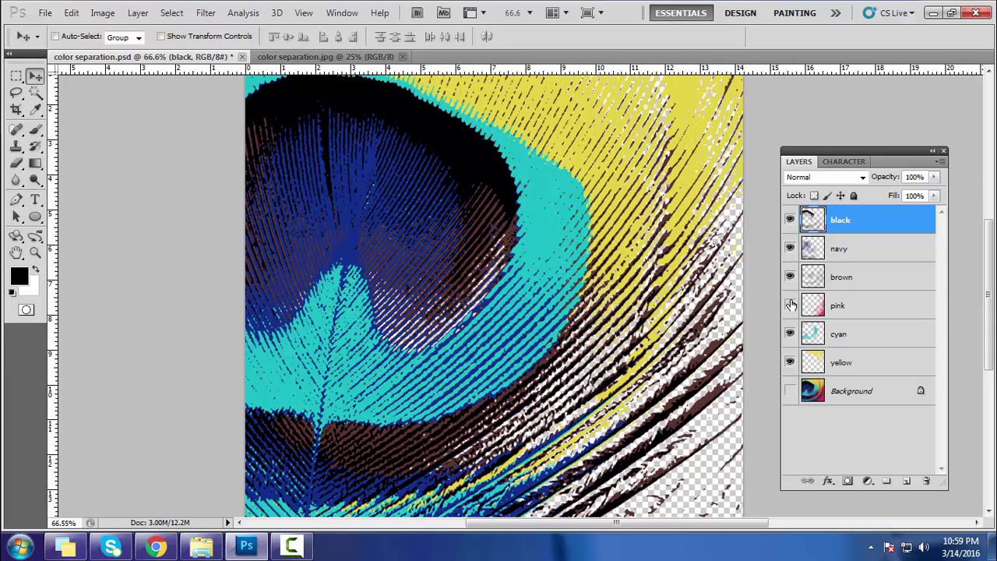
{"action": "left_click", "coordinate": [790, 277]}
{"action": "left_click", "coordinate": [790, 248]}
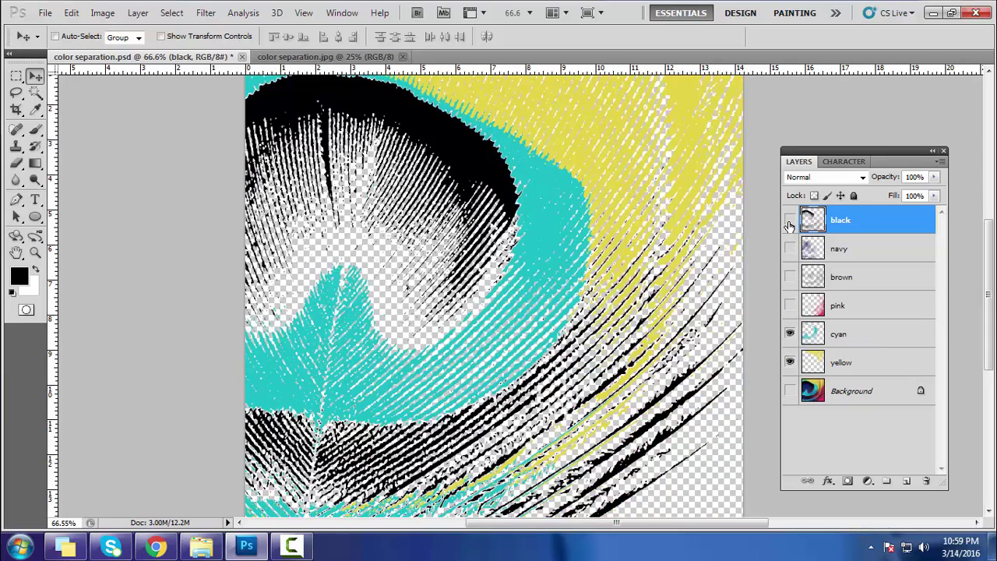
{"action": "left_click", "coordinate": [790, 220]}
{"action": "left_click", "coordinate": [790, 248]}
{"action": "left_click", "coordinate": [790, 276]}
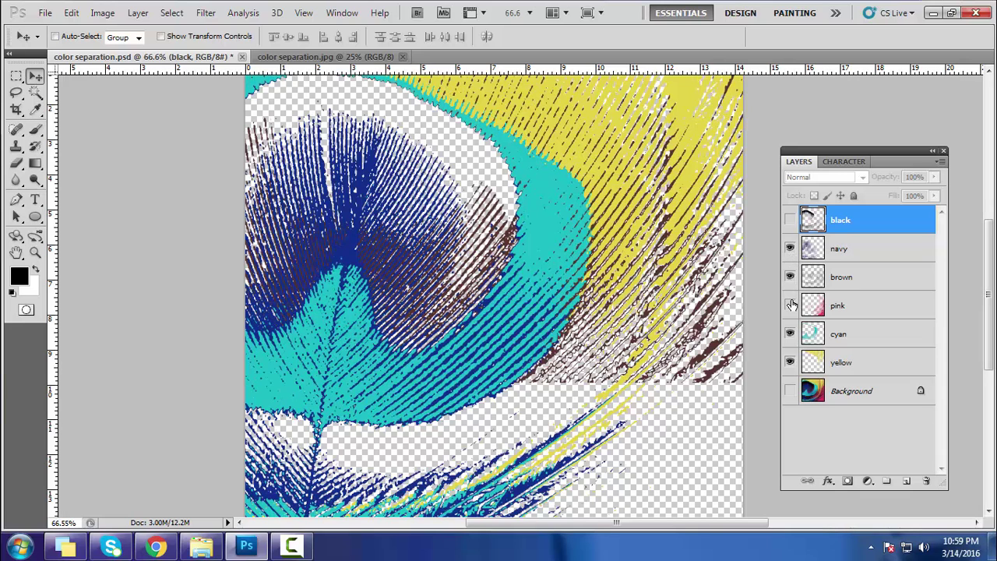
{"action": "left_click", "coordinate": [790, 305]}
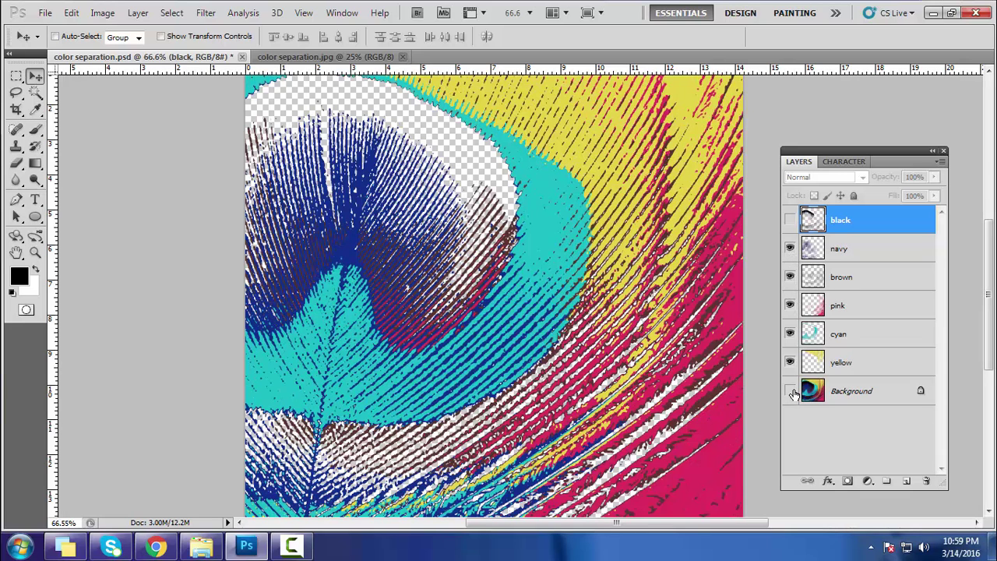